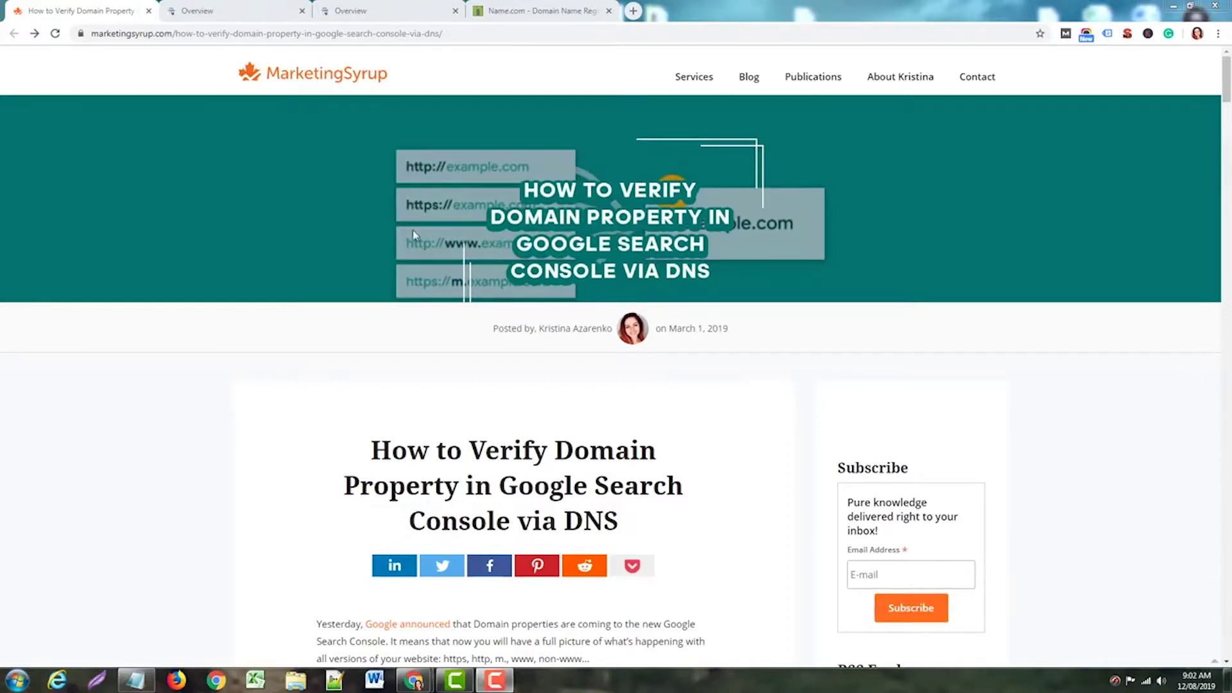
Step: Show the Search Console property list with marketingsyrup.com and its four URL-prefix properties
left_click(195, 11)
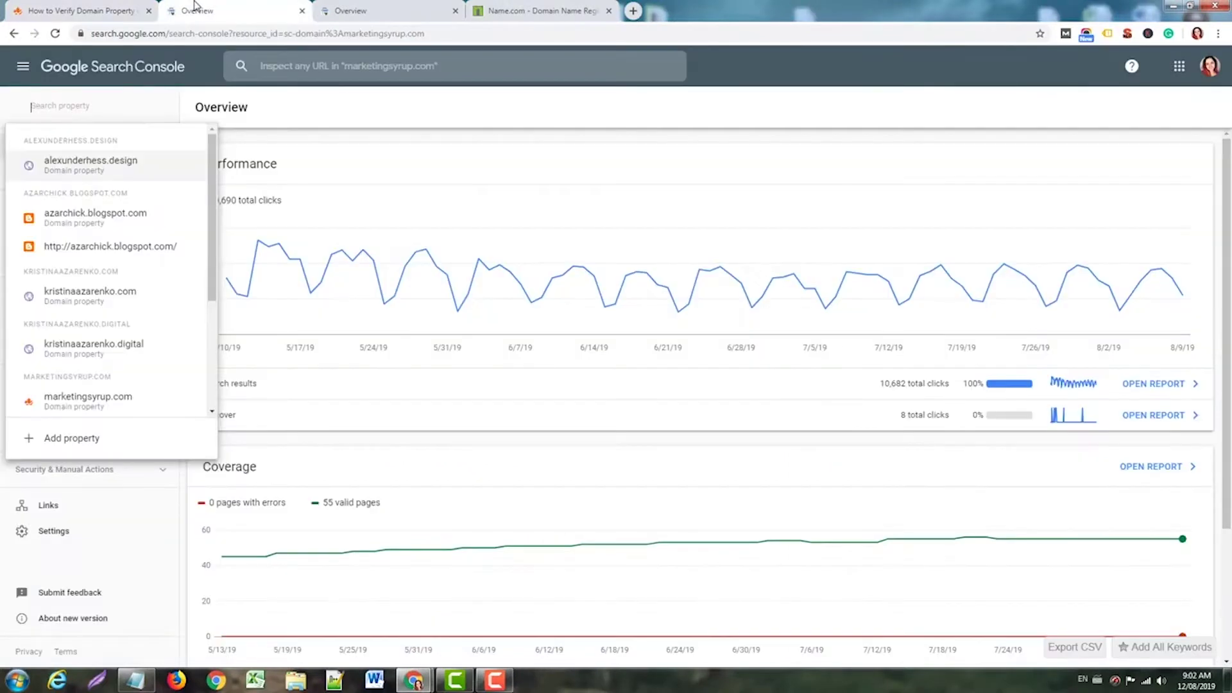
scroll(173, 200, "down", 3)
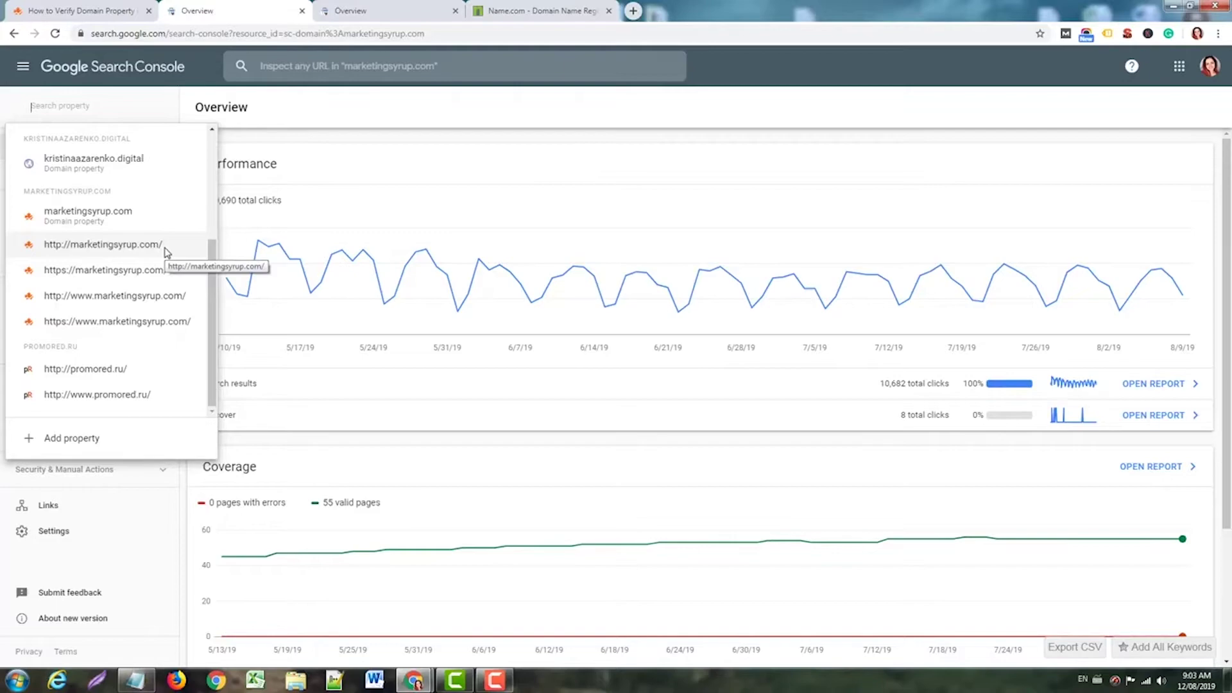
Step: Read the blog's cPanel Zone Editor TXT-record steps 6–12, then return to the Search Console Overview
left_click(77, 11)
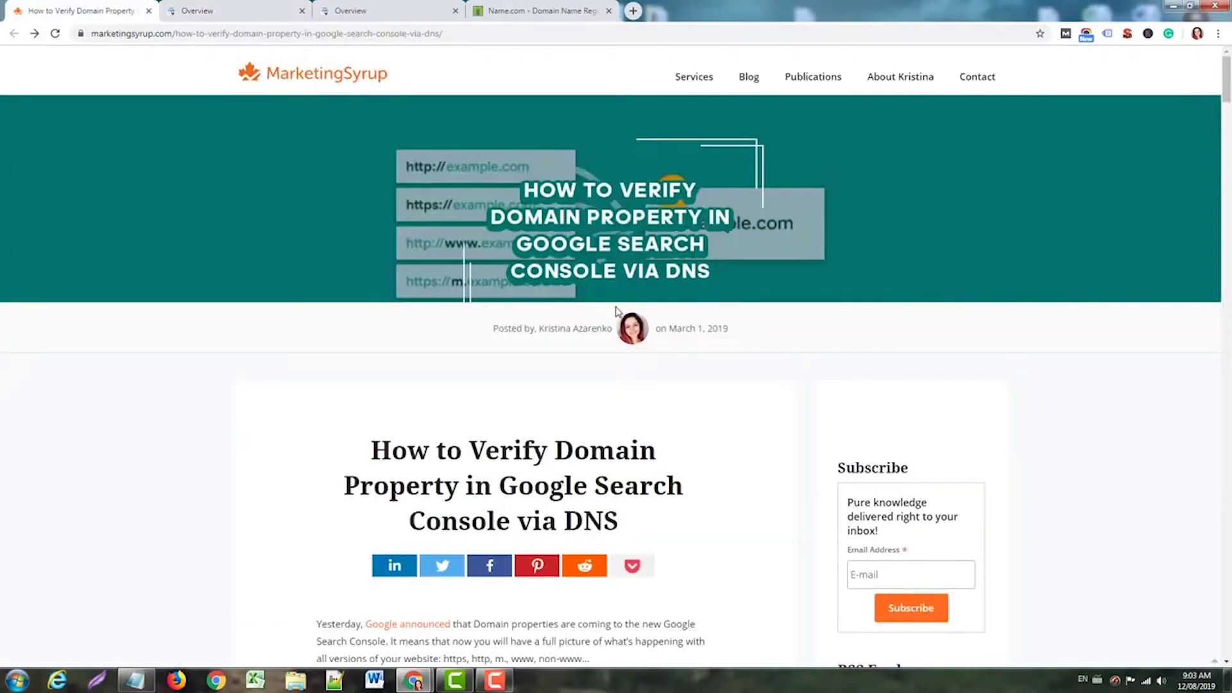
scroll(612, 307, "down", 5)
scroll(613, 306, "down", 20)
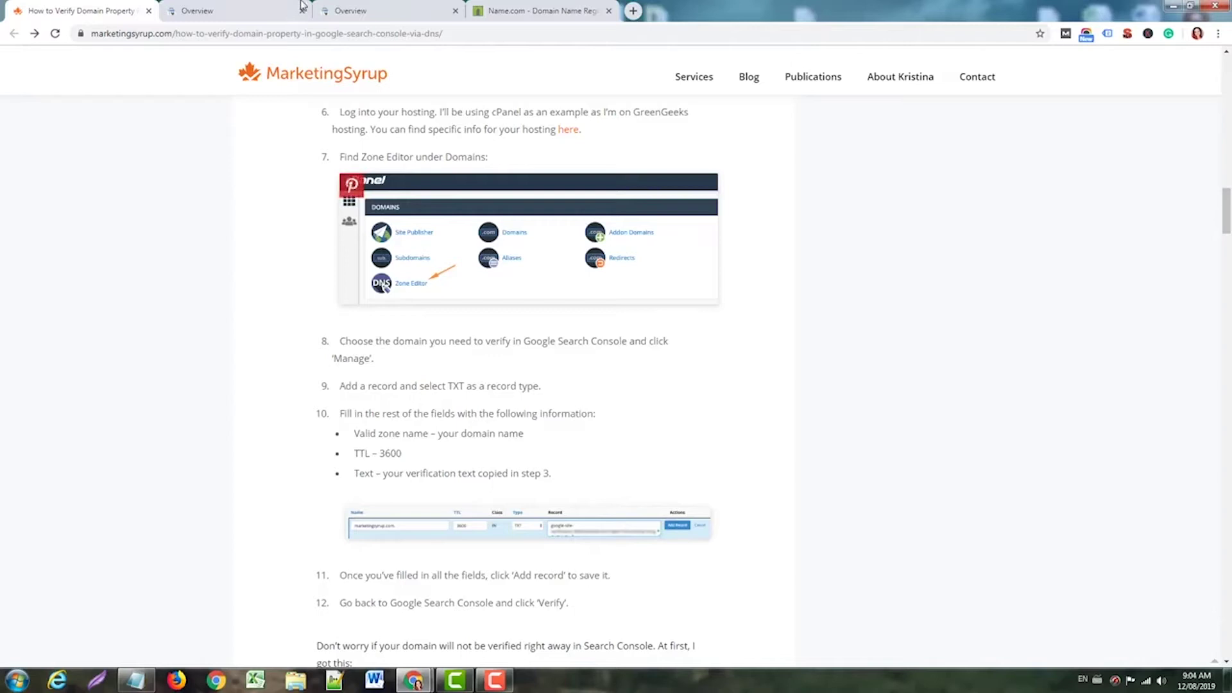
left_click(282, 13)
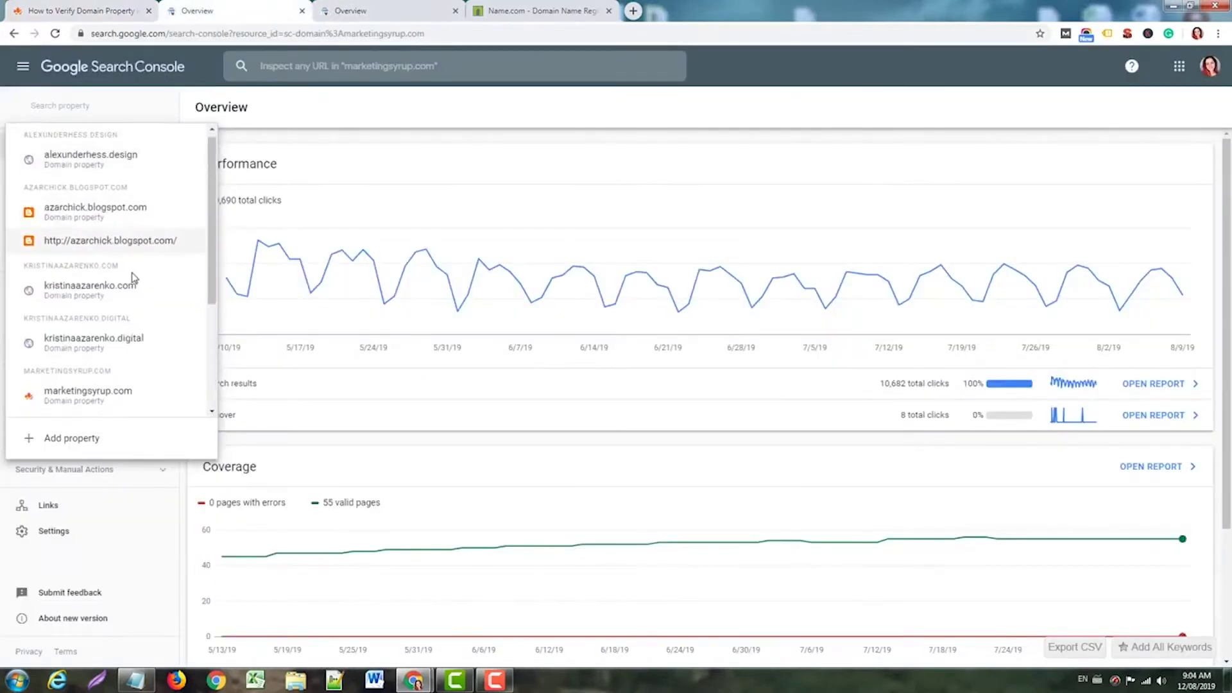
Step: Close the extra Overview tab, keeping marketingsyrup.com's Overview with 10,634 clicks
scroll(132, 275, "down", 3)
left_click(302, 10)
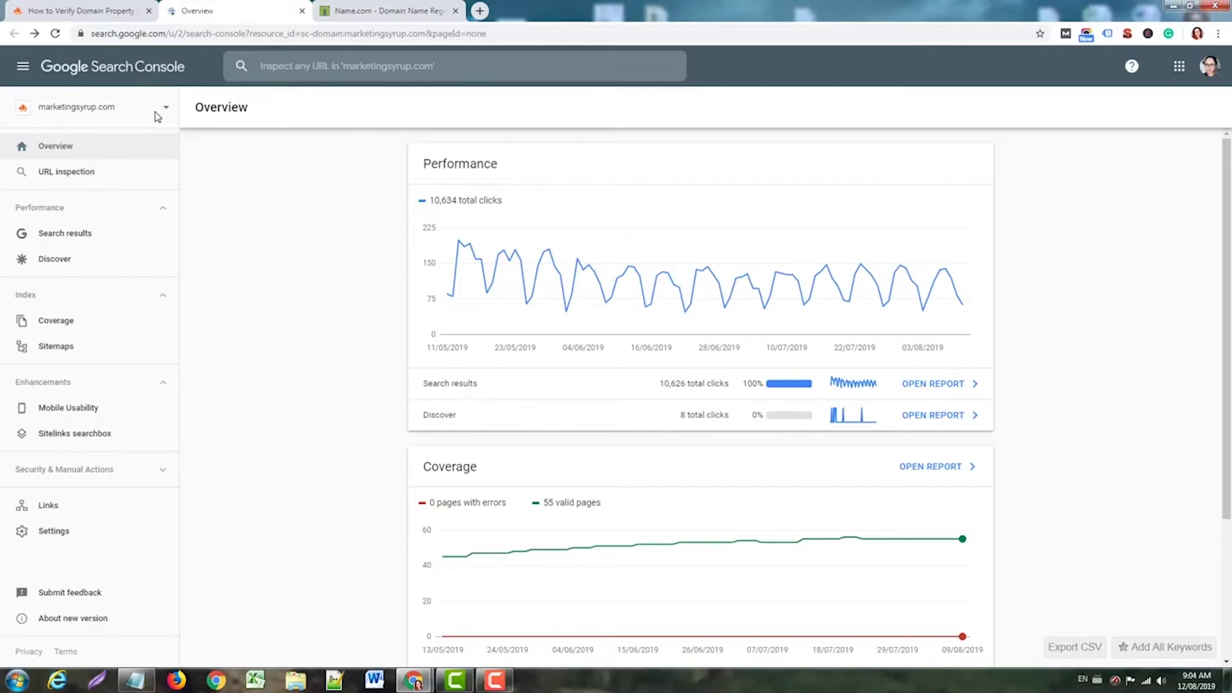
Step: Add kristinaazarenko.digital as a Domain property and copy its DNS TXT verification record
left_click(165, 109)
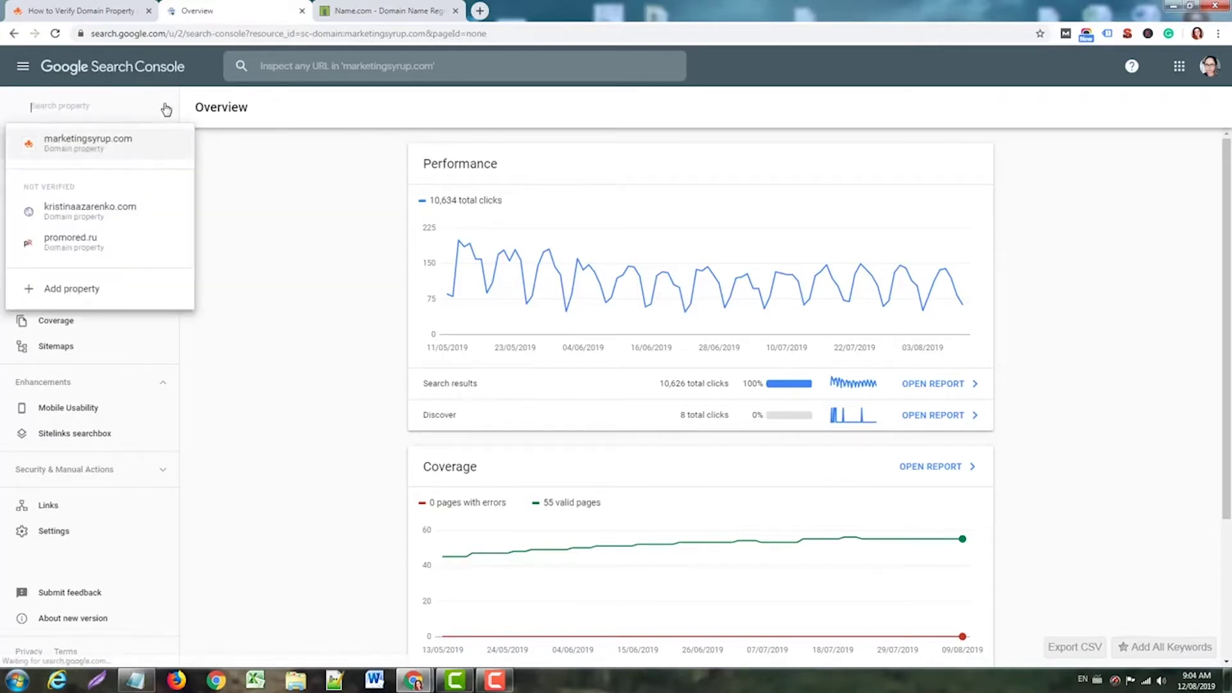
left_click(93, 294)
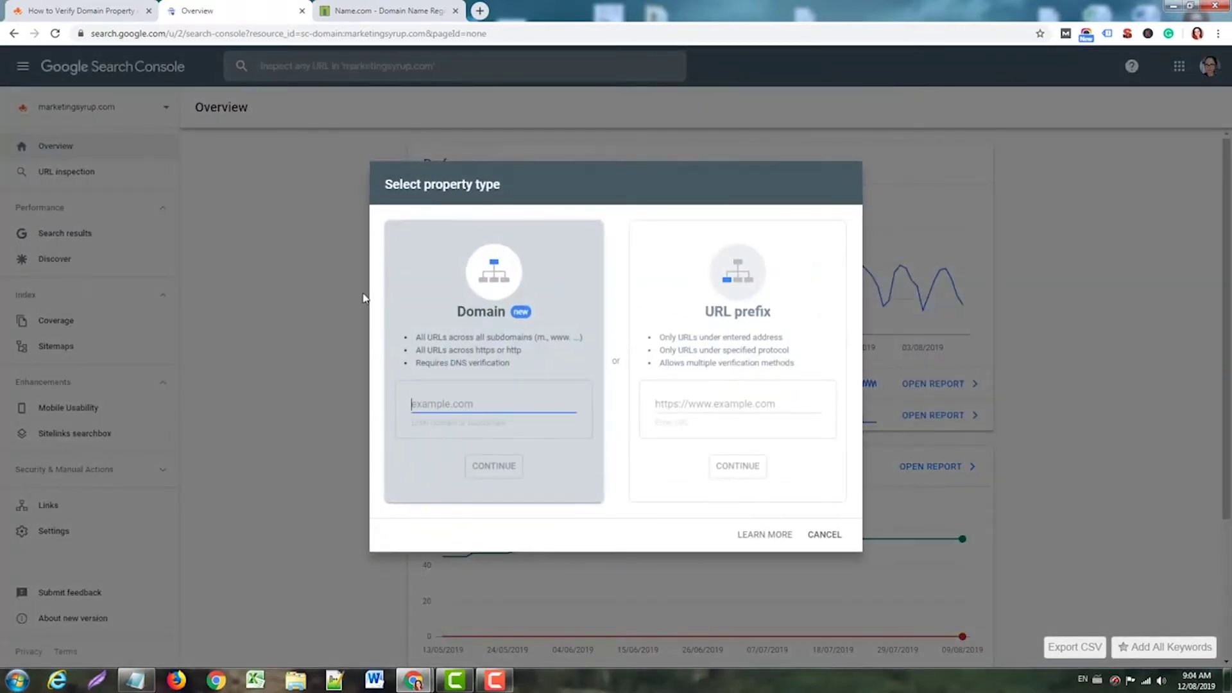
type("kristinaazarenko.digital")
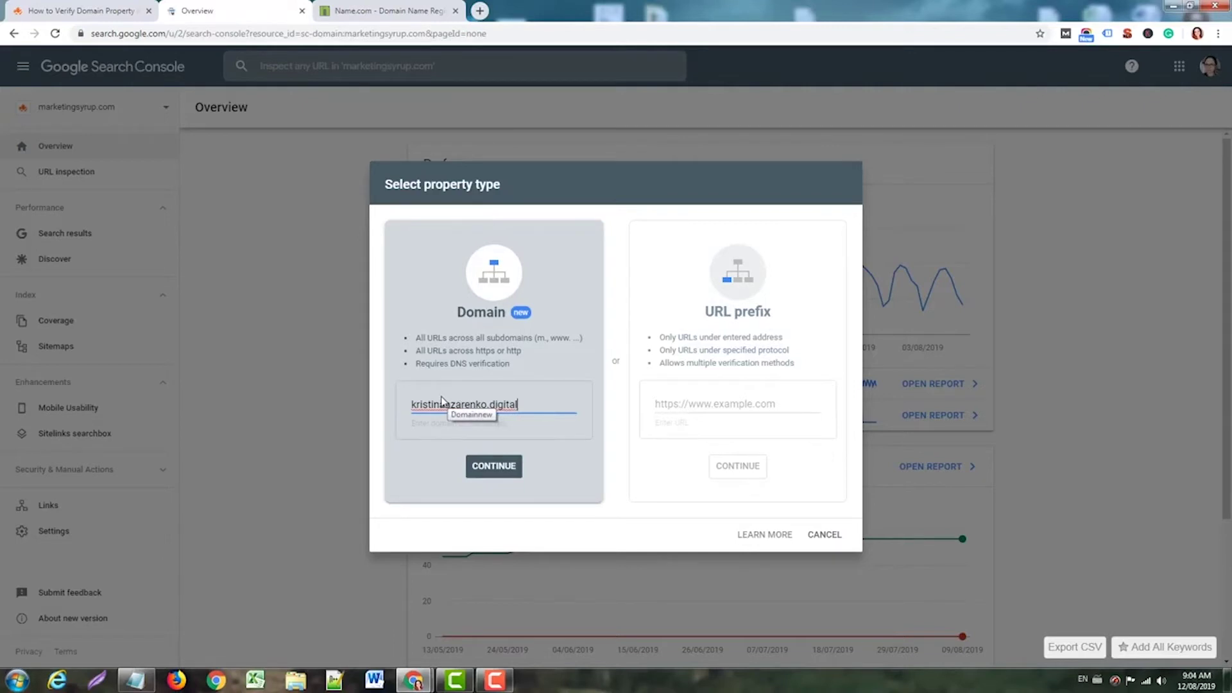
left_click(512, 469)
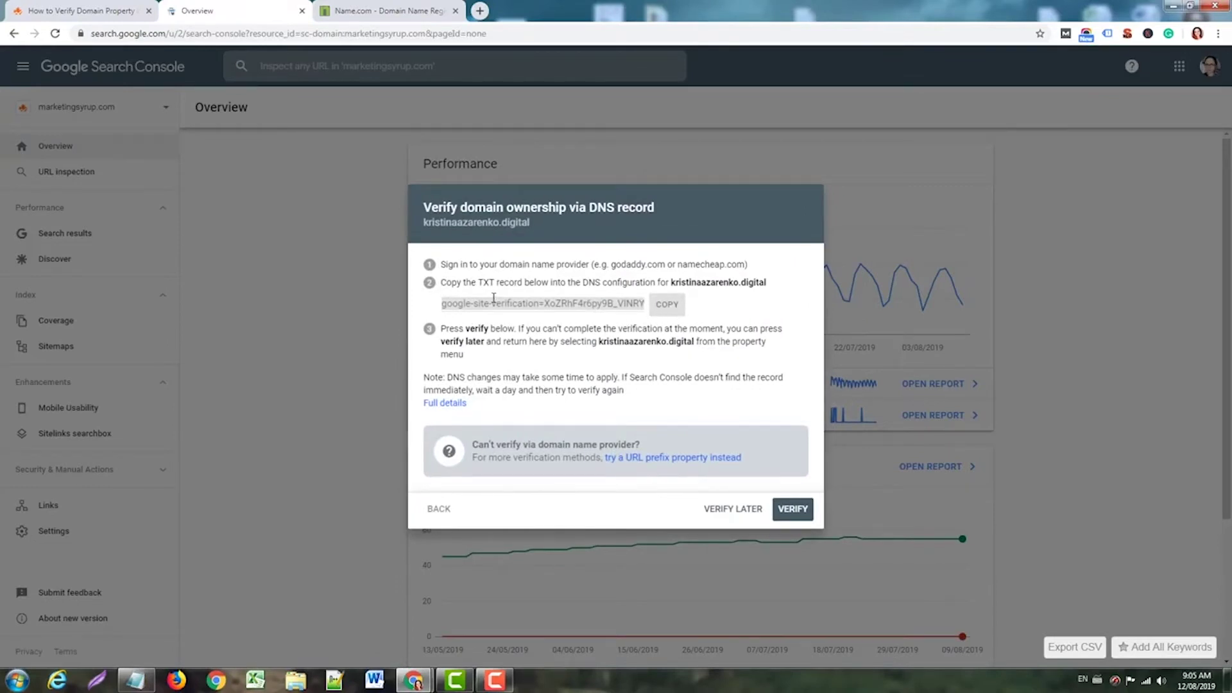
left_click(672, 309)
left_click(407, 11)
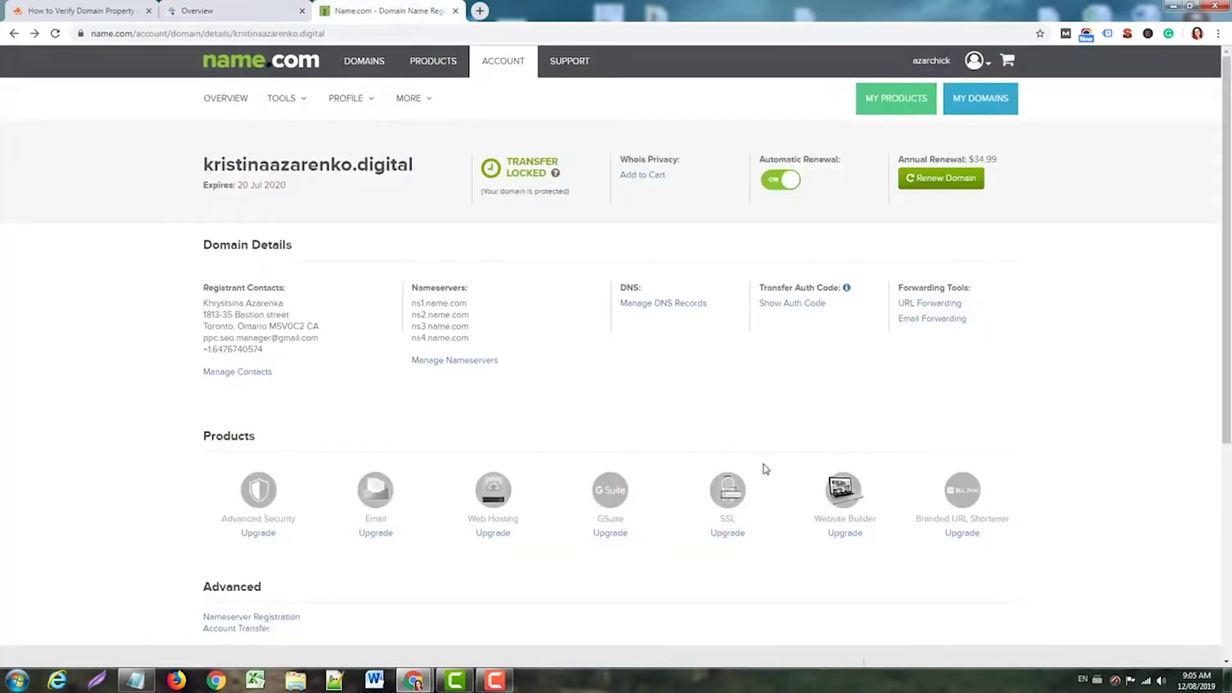
Step: Start a new TXT record in name.com with the Google site-verification string pasted as its answer
left_click(678, 302)
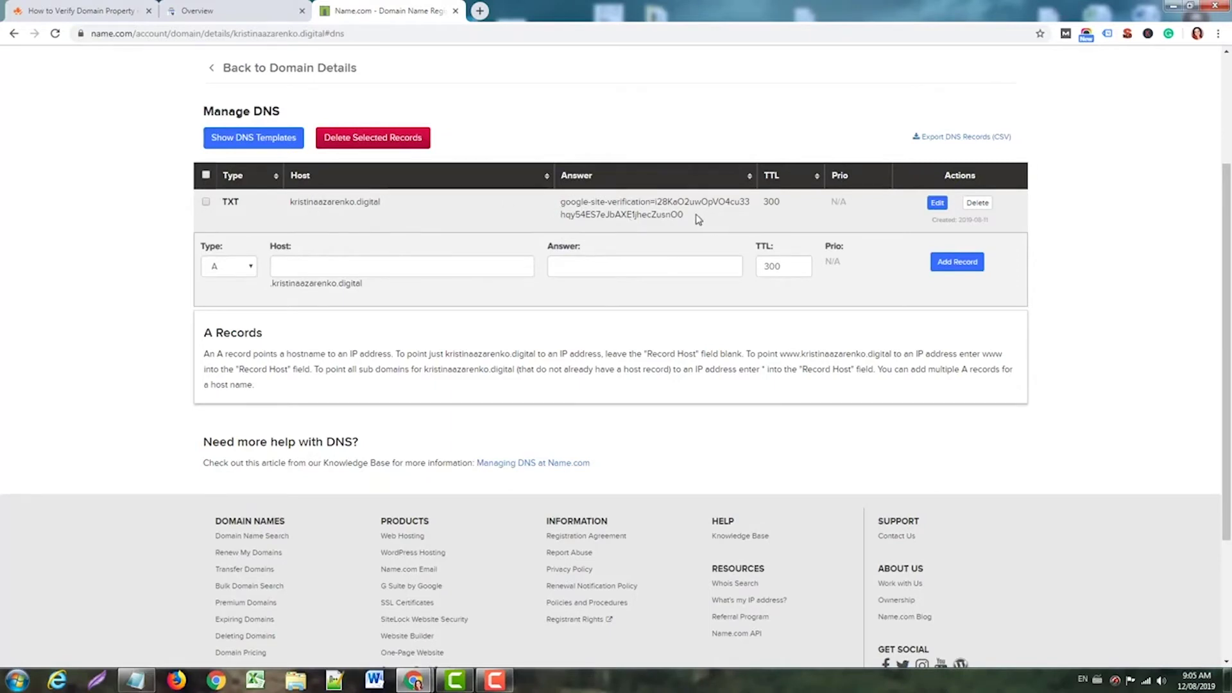
left_click(250, 267)
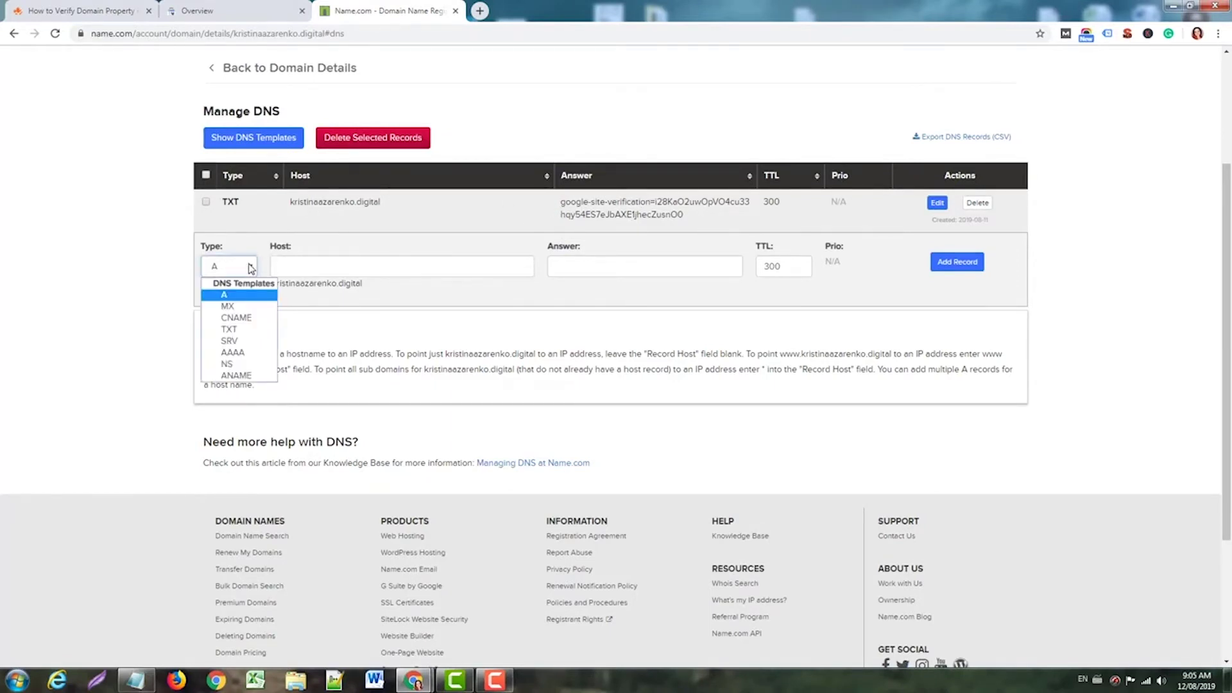
left_click(259, 329)
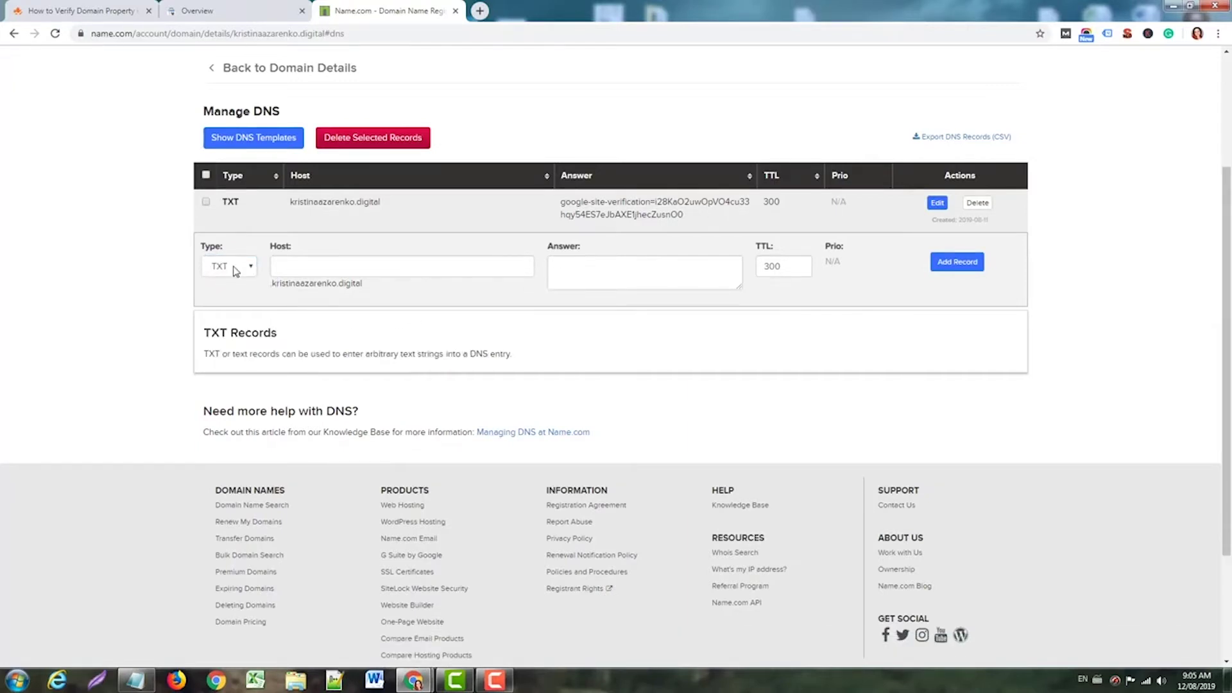
left_click(621, 266)
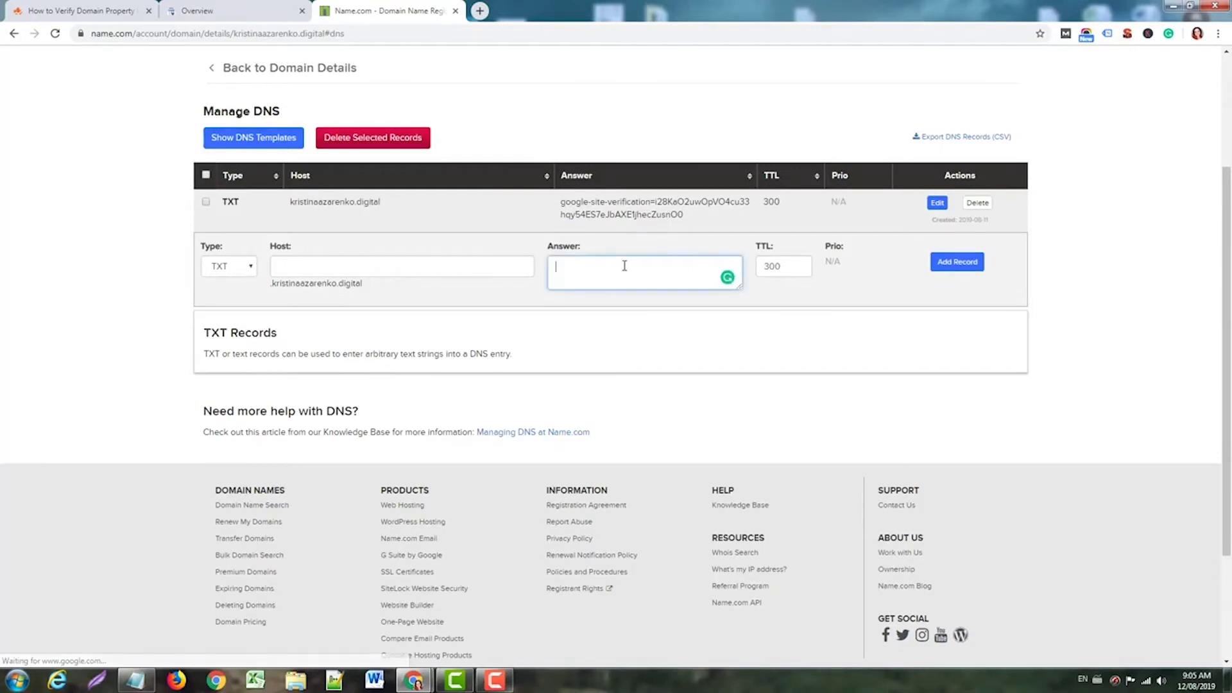
key("ctrl+v")
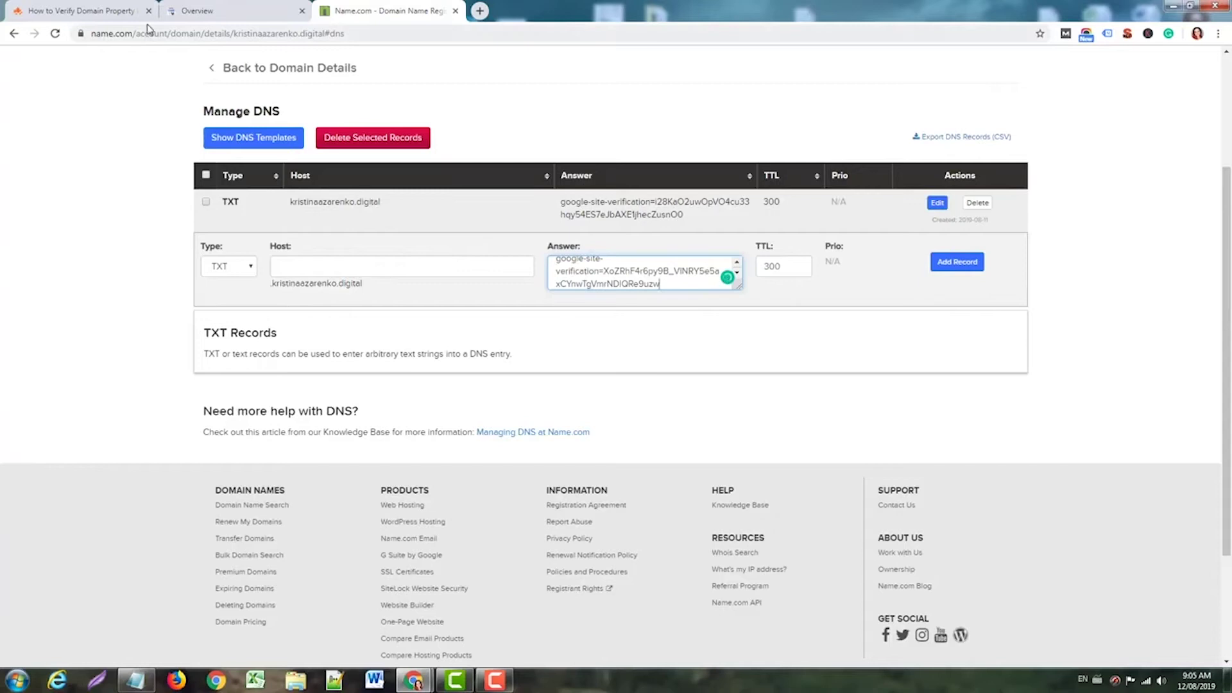
left_click(125, 11)
scroll(519, 257, "down", 2)
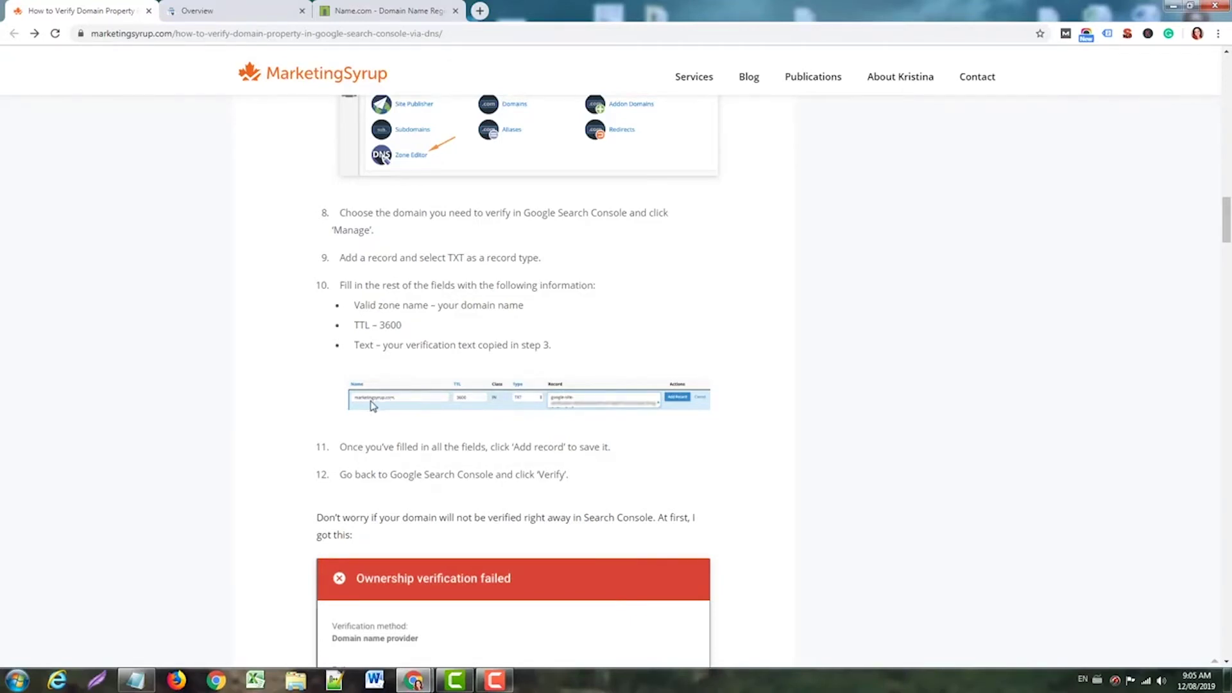
Step: Set the TXT record's host to kristinaazarenko.digital and add the record
left_click(387, 10)
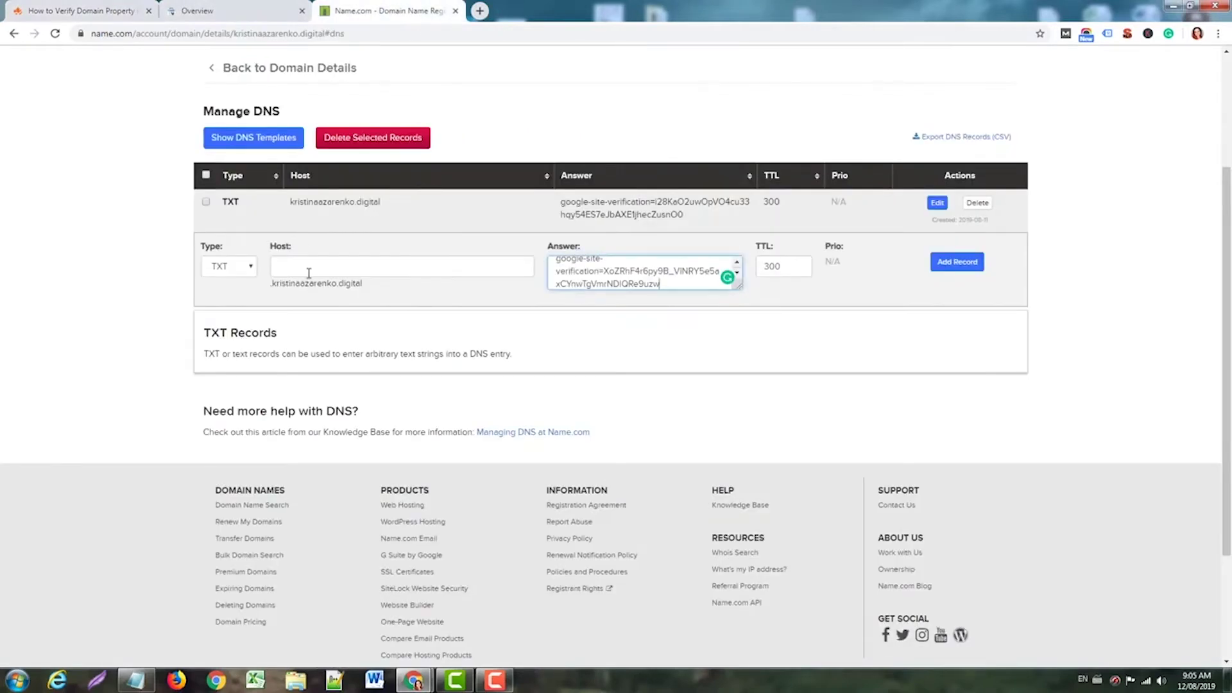
left_click_drag(414, 290, 265, 290)
left_click(333, 264)
key("ctrl+v")
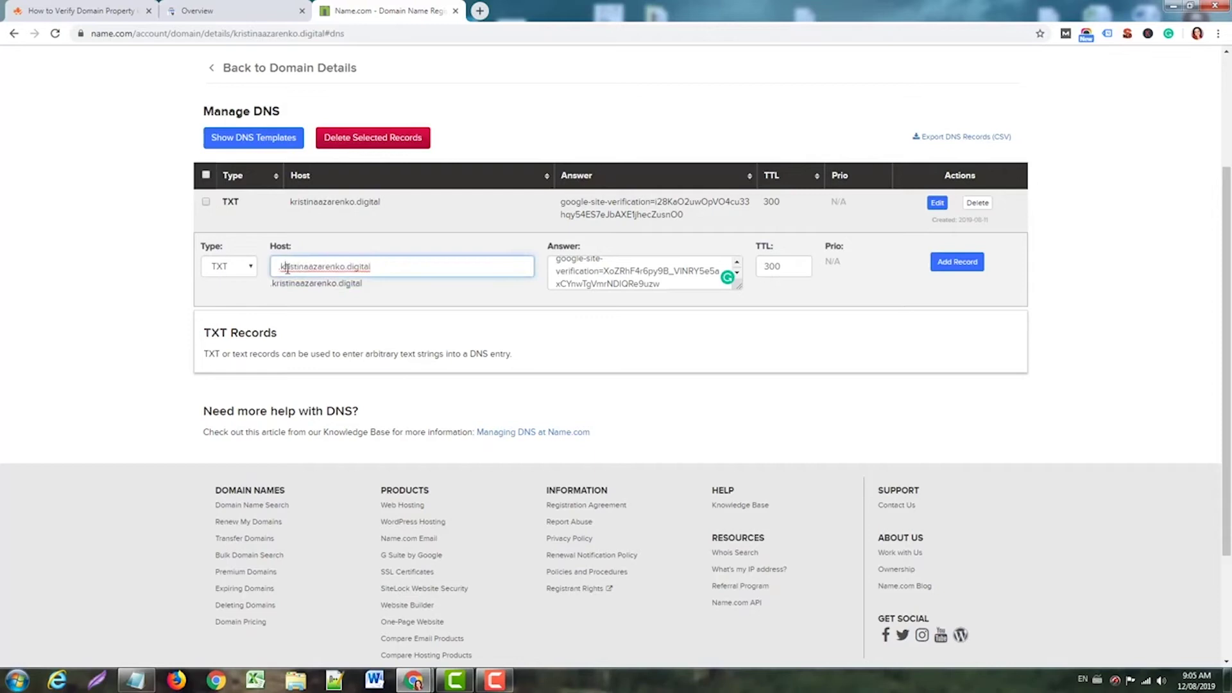
key("Home")
key("Delete")
left_click(957, 262)
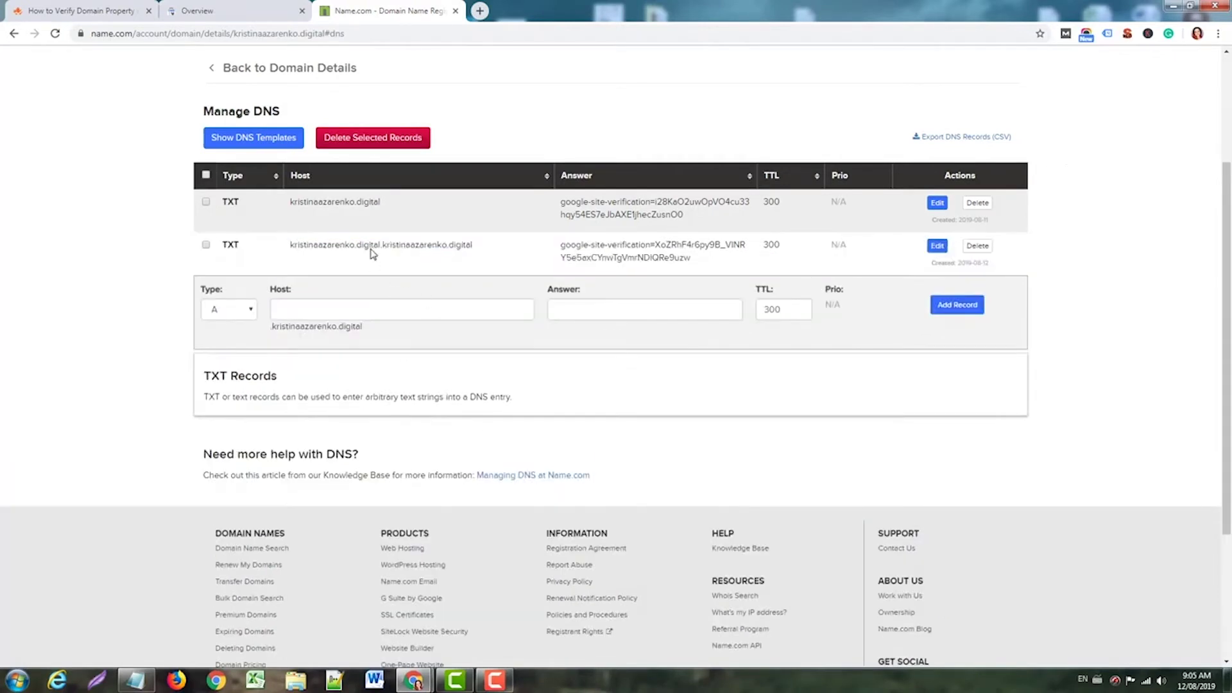
Step: Edit the saved TXT record to clear its doubled host so it uses the bare domain
left_click_drag(287, 248, 473, 248)
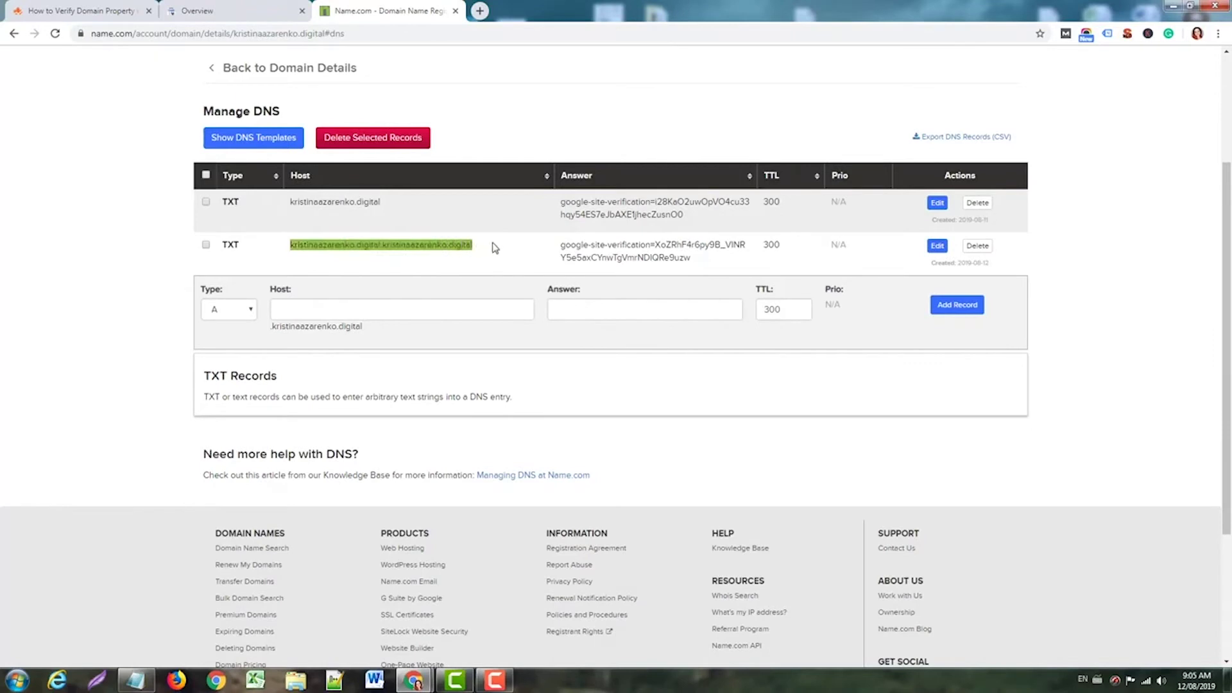
left_click(492, 245)
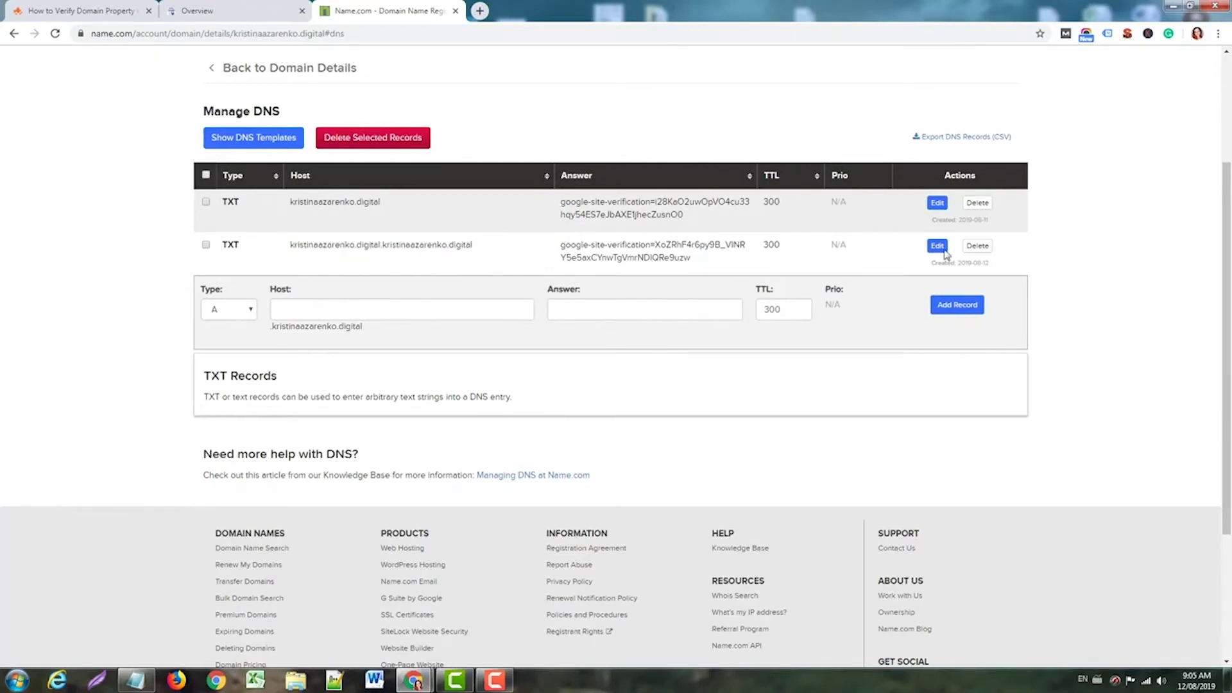
left_click(936, 246)
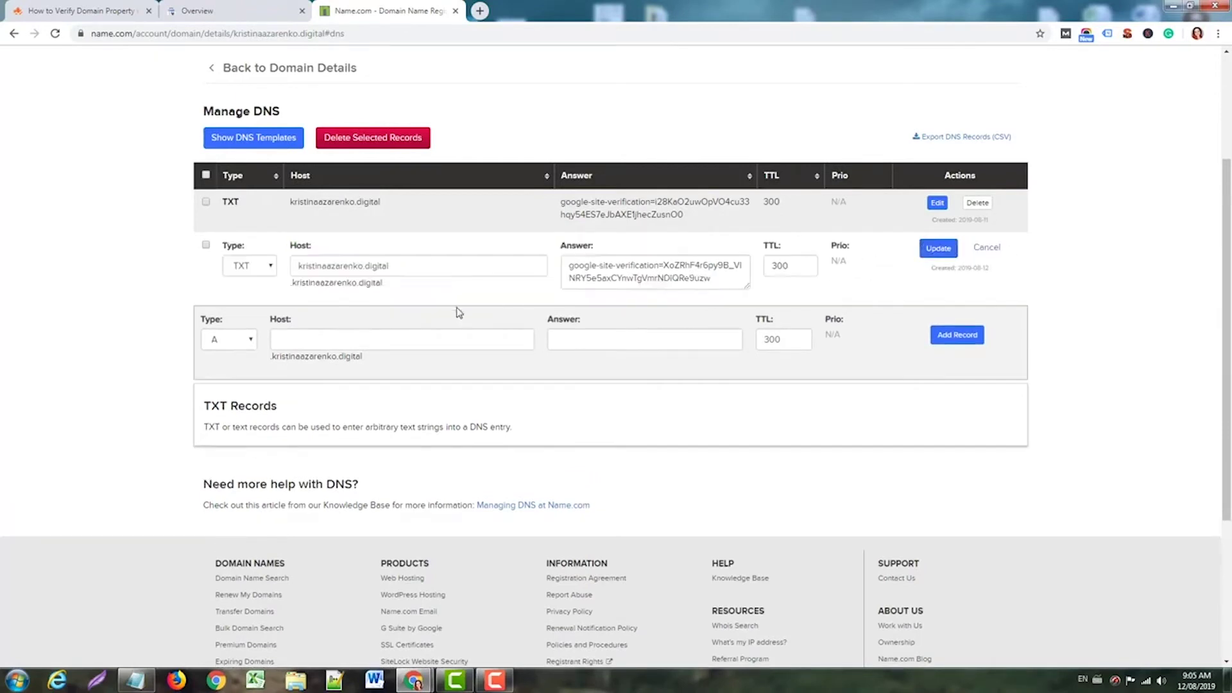
left_click_drag(405, 265, 178, 262)
key("BackSpace")
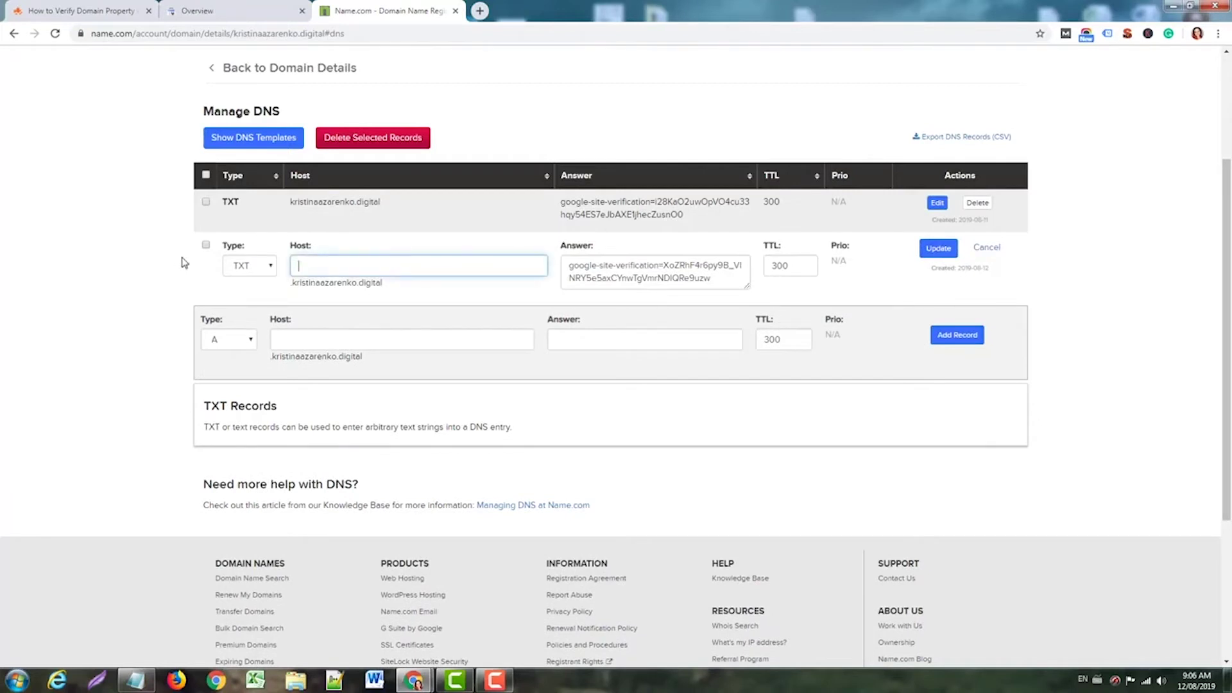
left_click(933, 249)
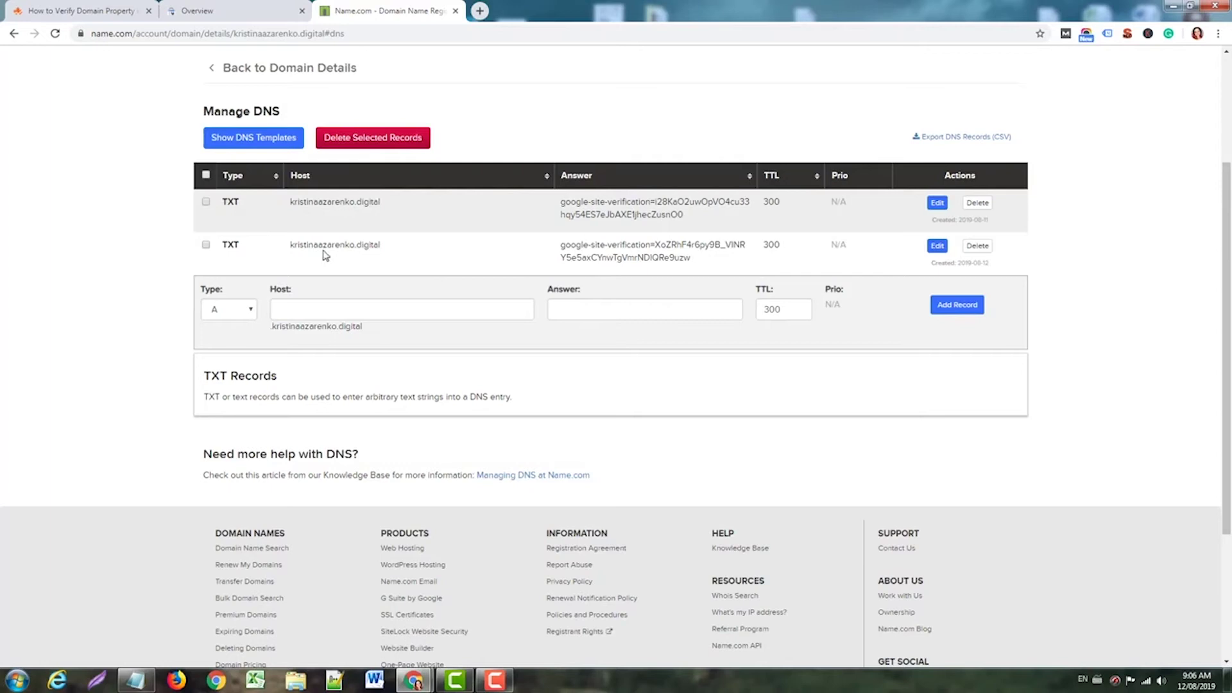
Step: Verify ownership of kristinaazarenko.digital via the DNS TXT record, retrying until confirmed
left_click(230, 9)
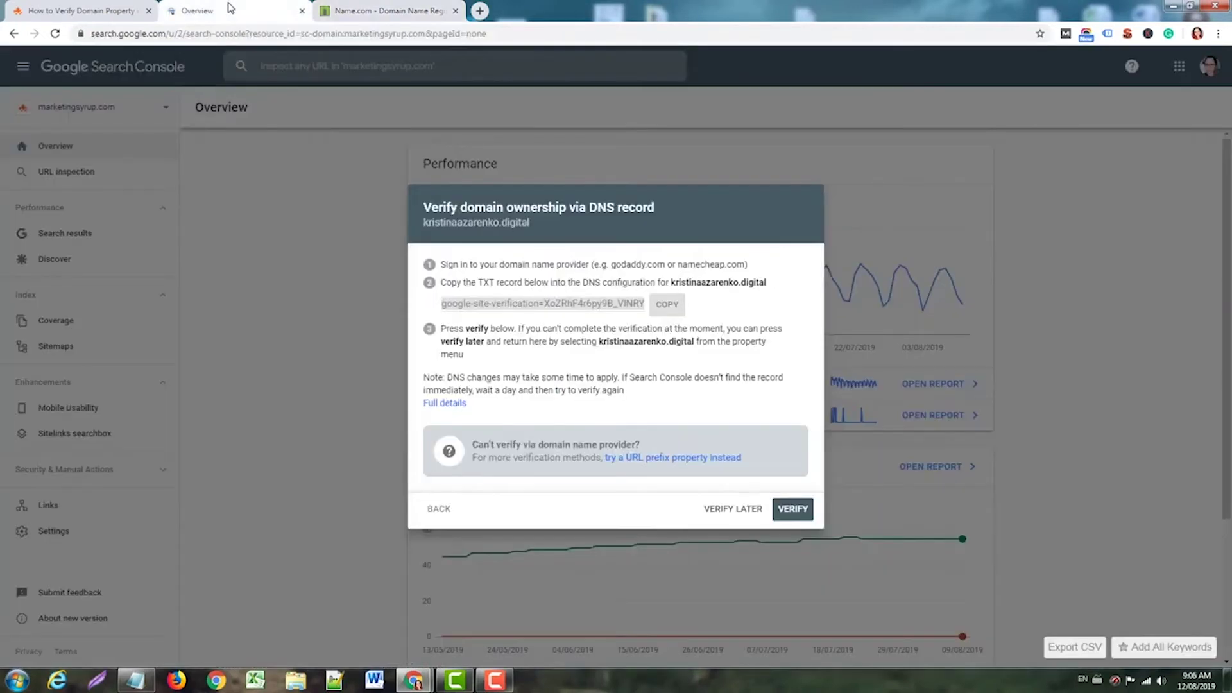
left_click(805, 513)
left_click(793, 510)
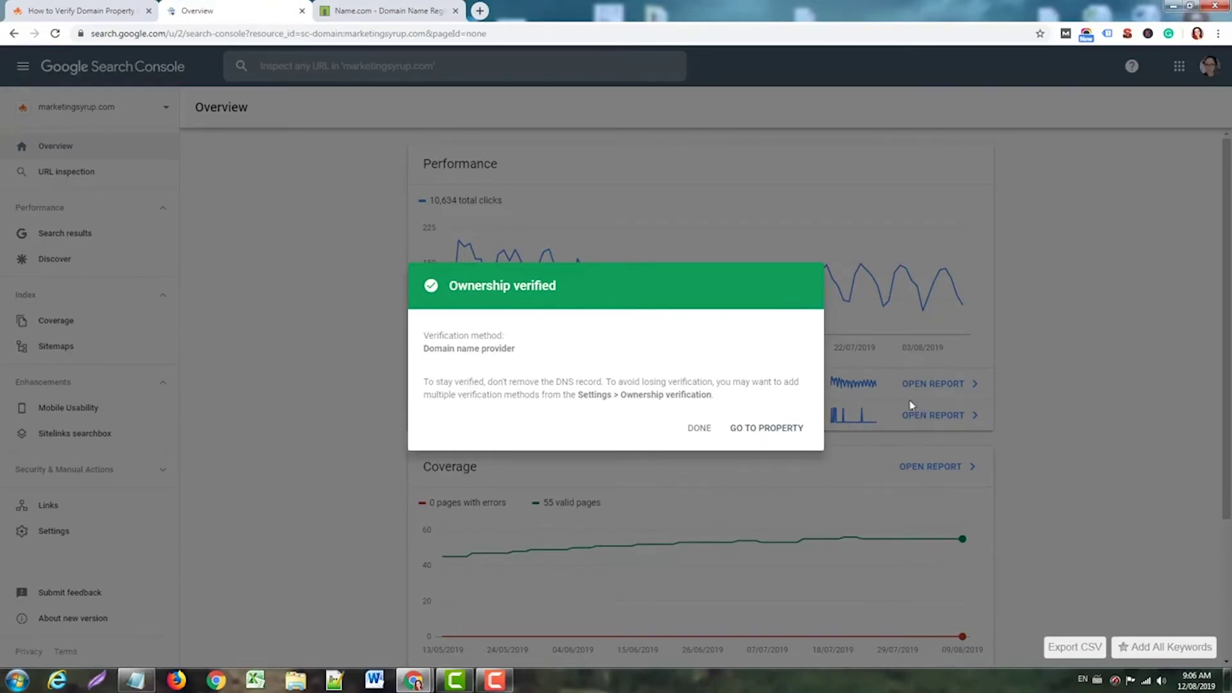
left_click(122, 11)
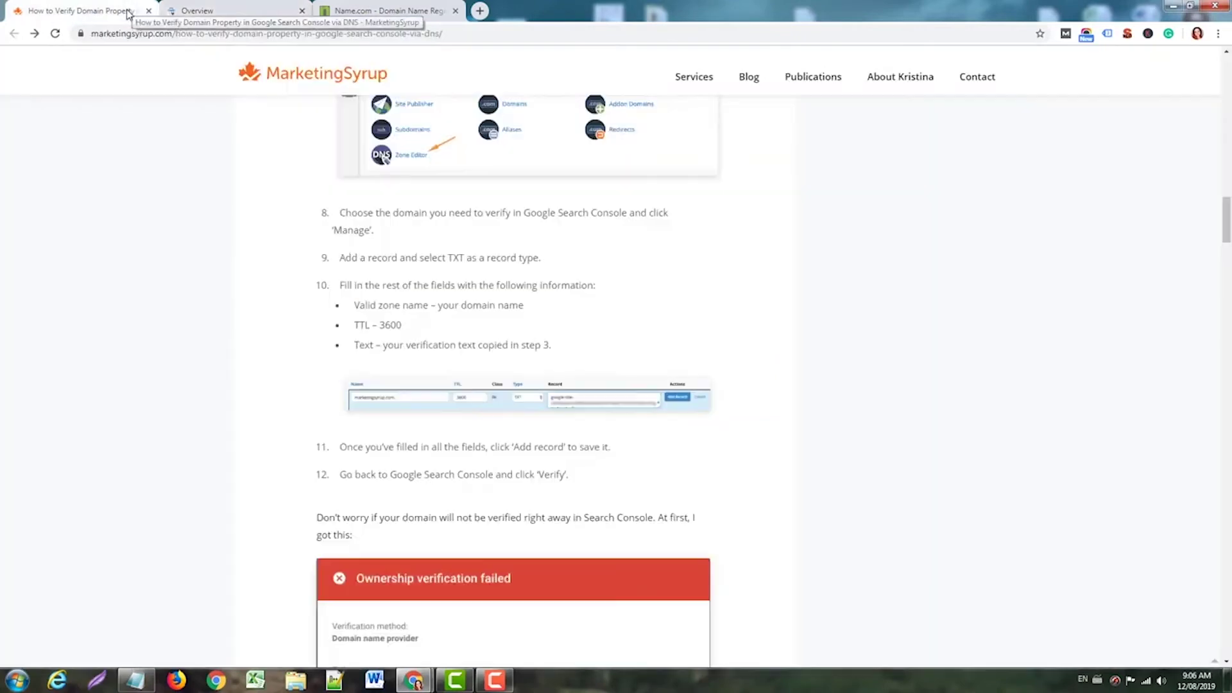
scroll(857, 301, "down", 6)
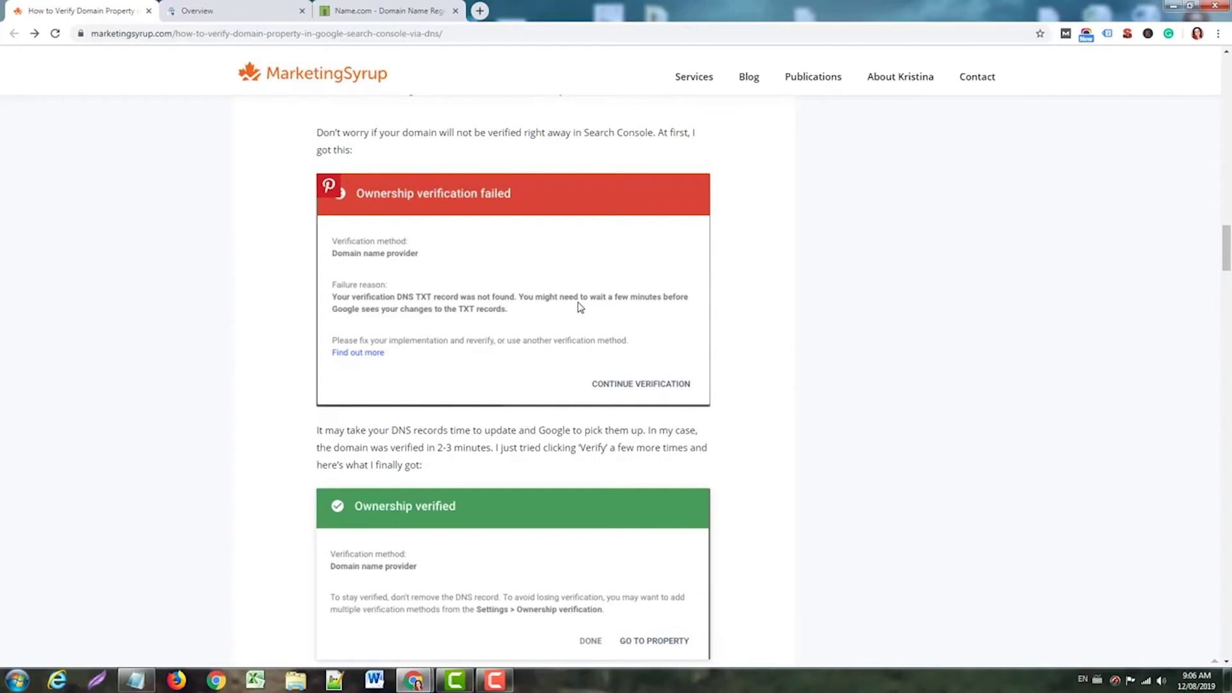
left_click(268, 8)
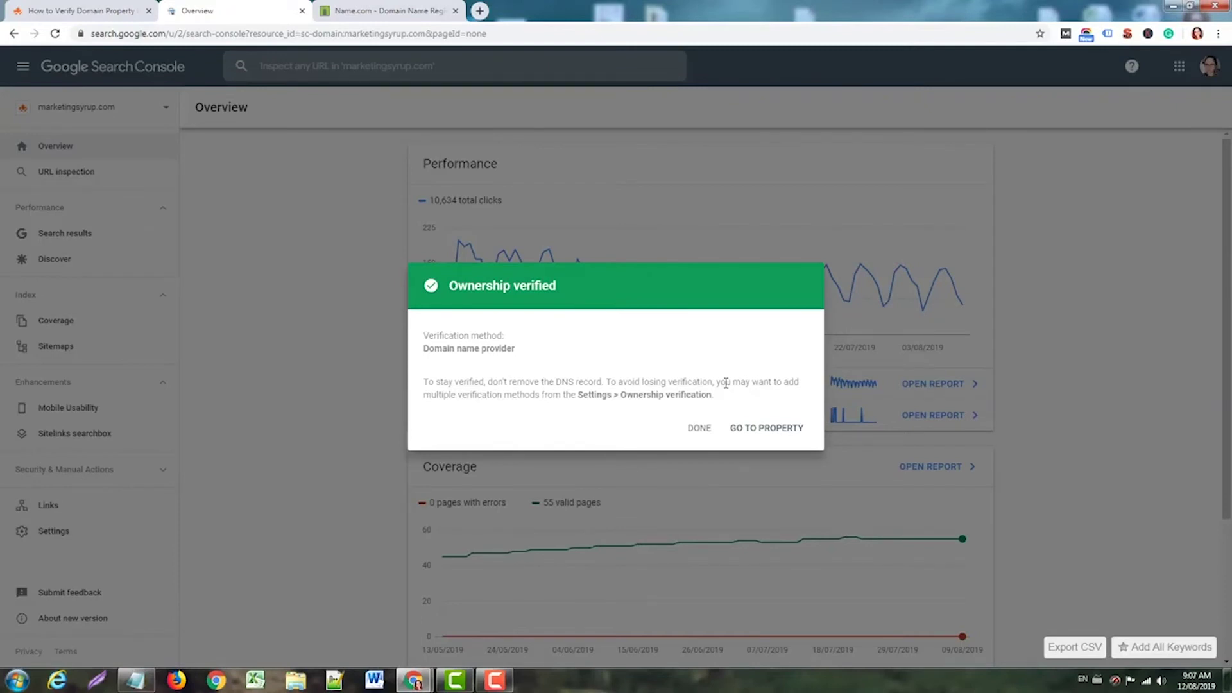
Step: Open marketingsyrup.com's Search results performance report from the new kristinaazarenko.digital property
left_click(765, 427)
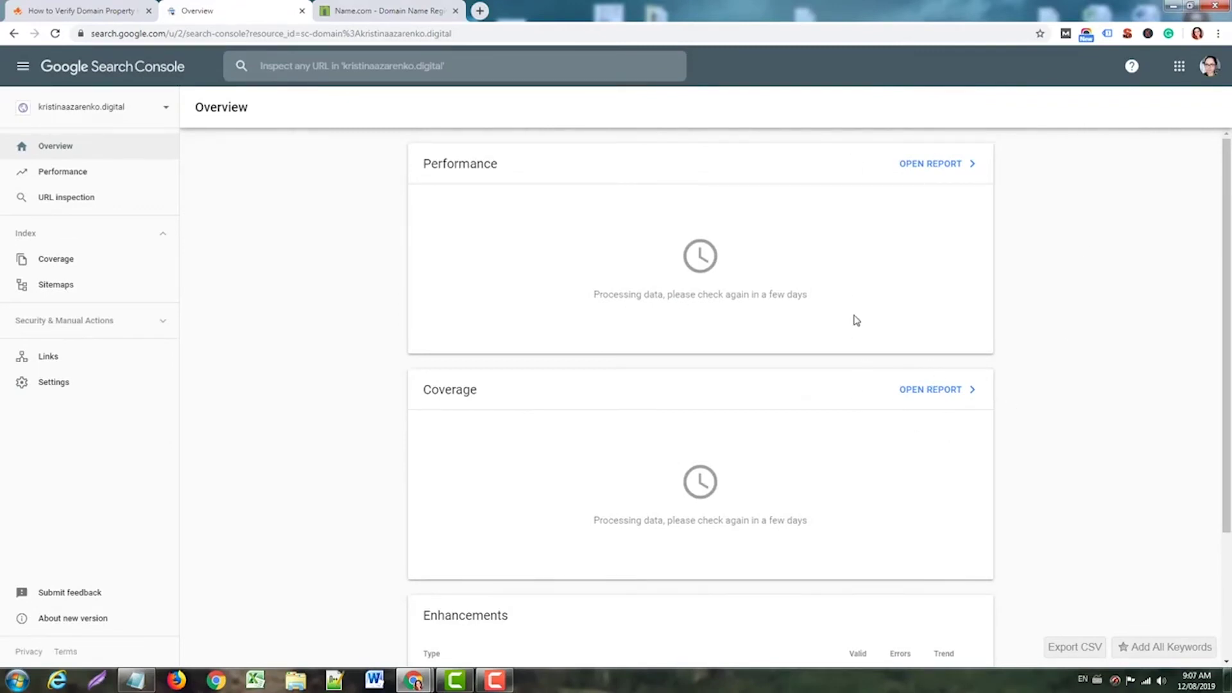
left_click(156, 109)
left_click(164, 180)
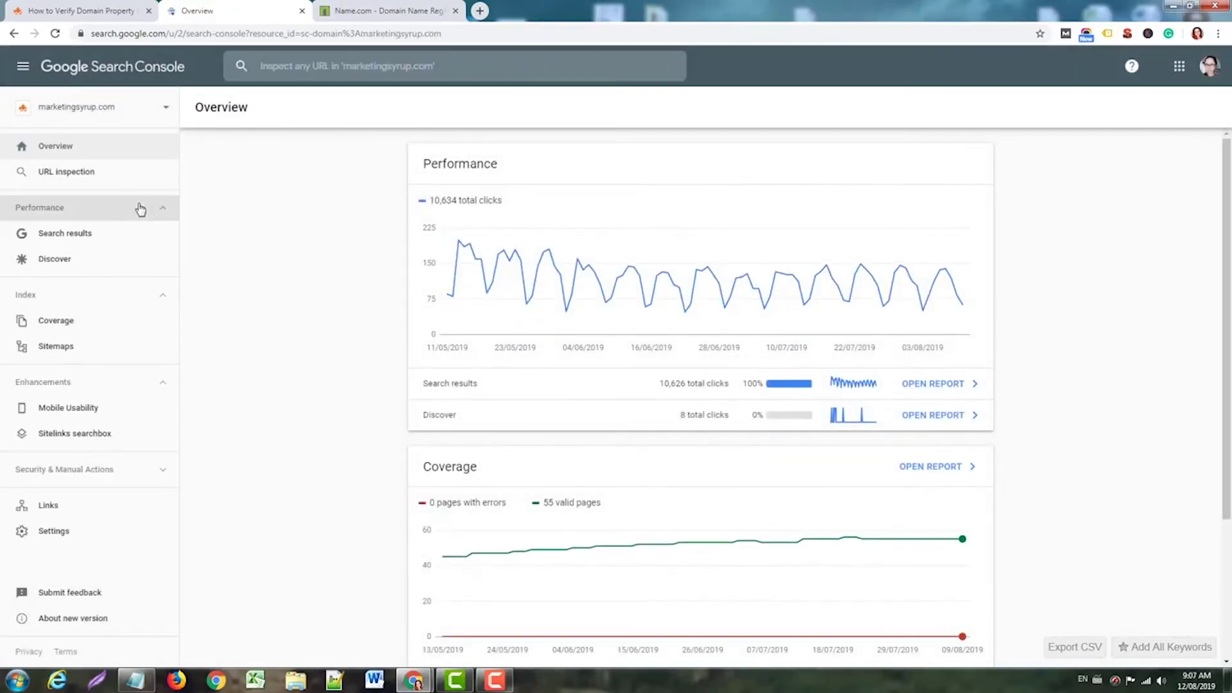
left_click(129, 233)
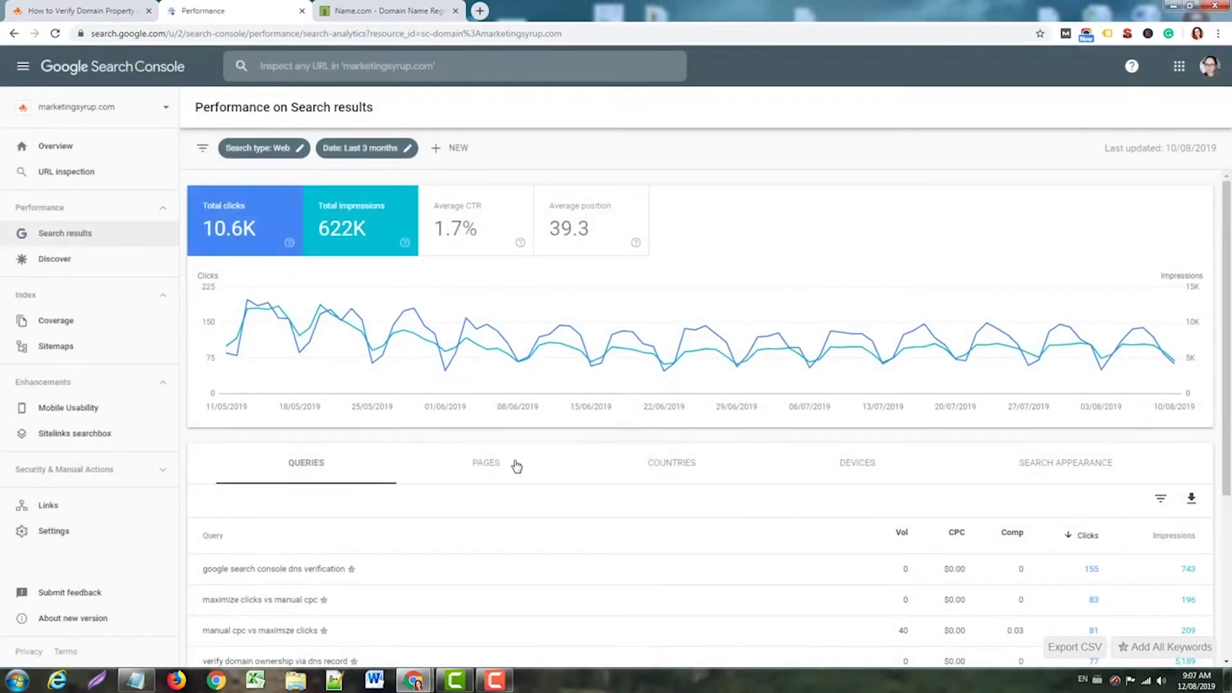
Step: Break the performance report down by pages and filter to page URLs containing 'http'
left_click(515, 464)
scroll(552, 404, "down", 4)
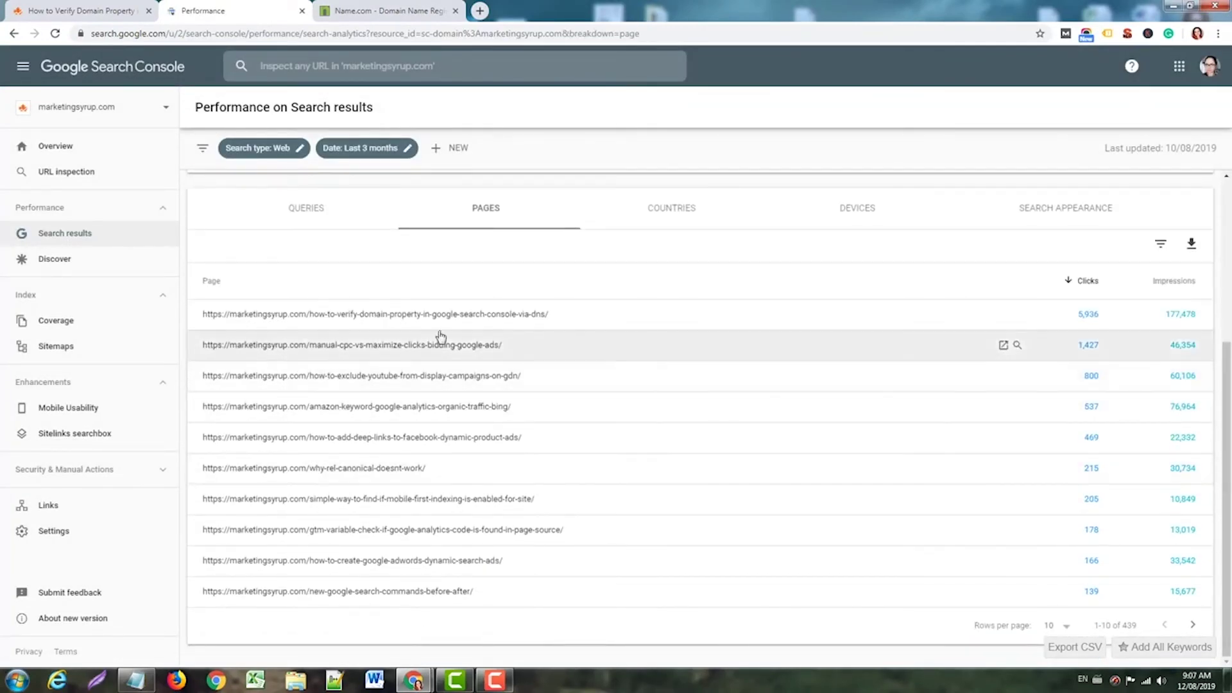
scroll(440, 336, "up", 2)
scroll(440, 336, "up", 2)
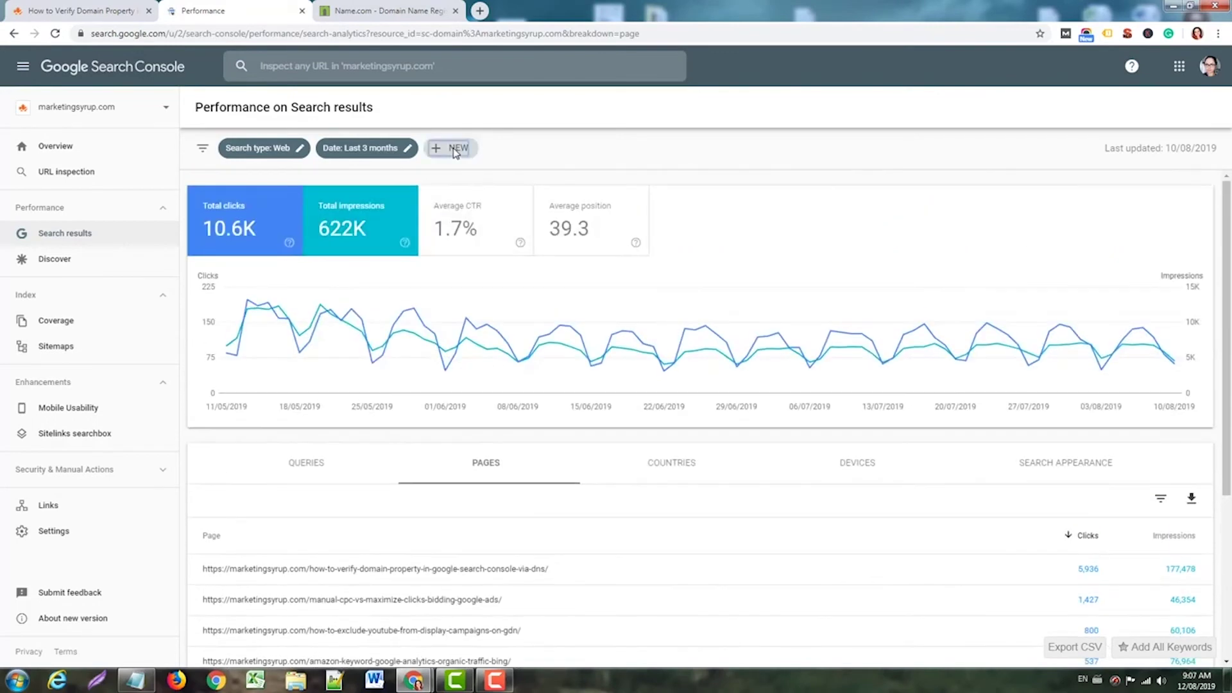
left_click(452, 147)
left_click(507, 198)
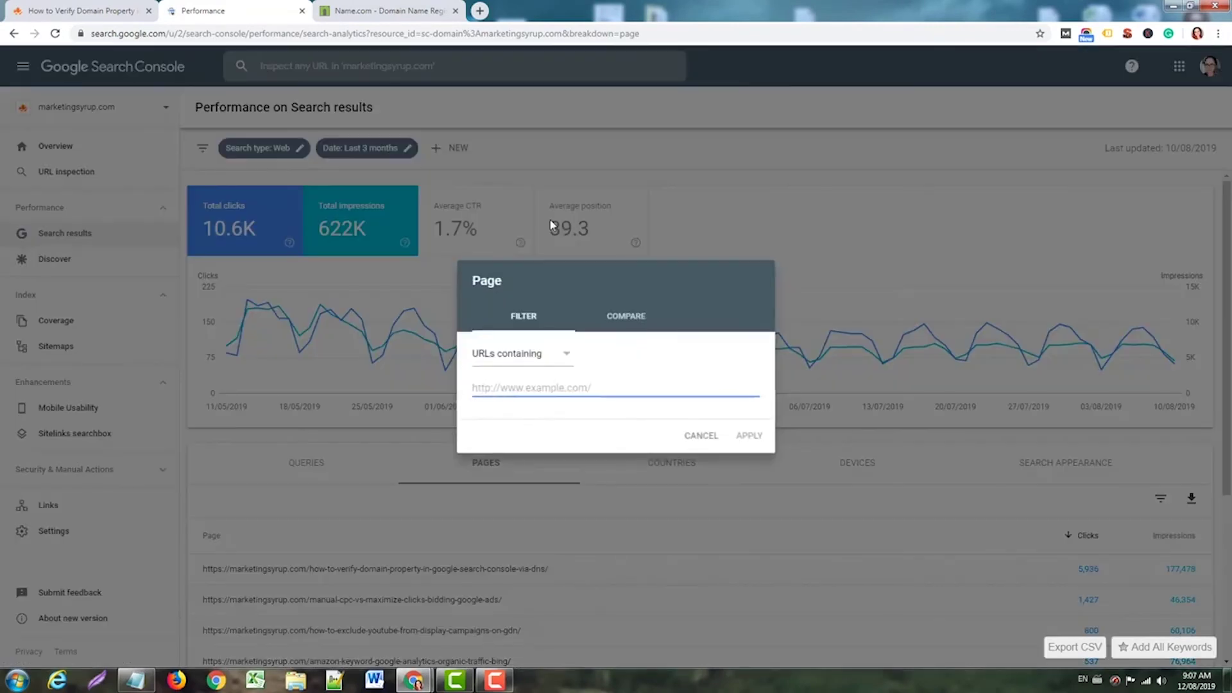
type("http")
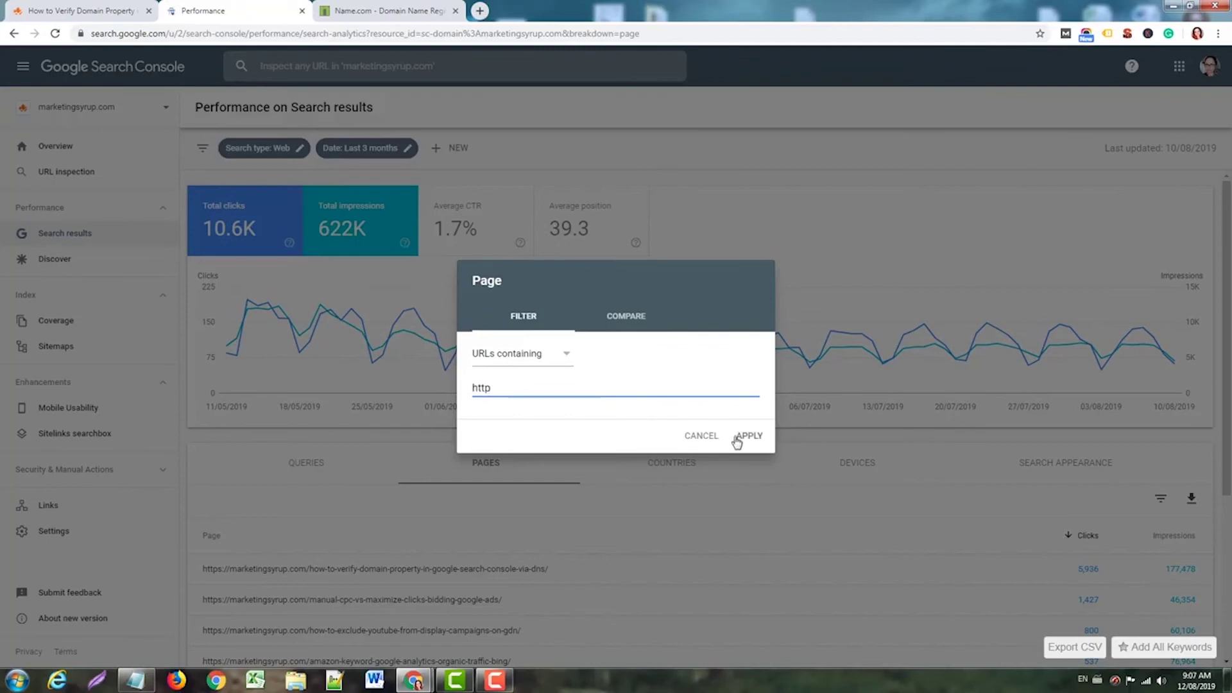
left_click(748, 436)
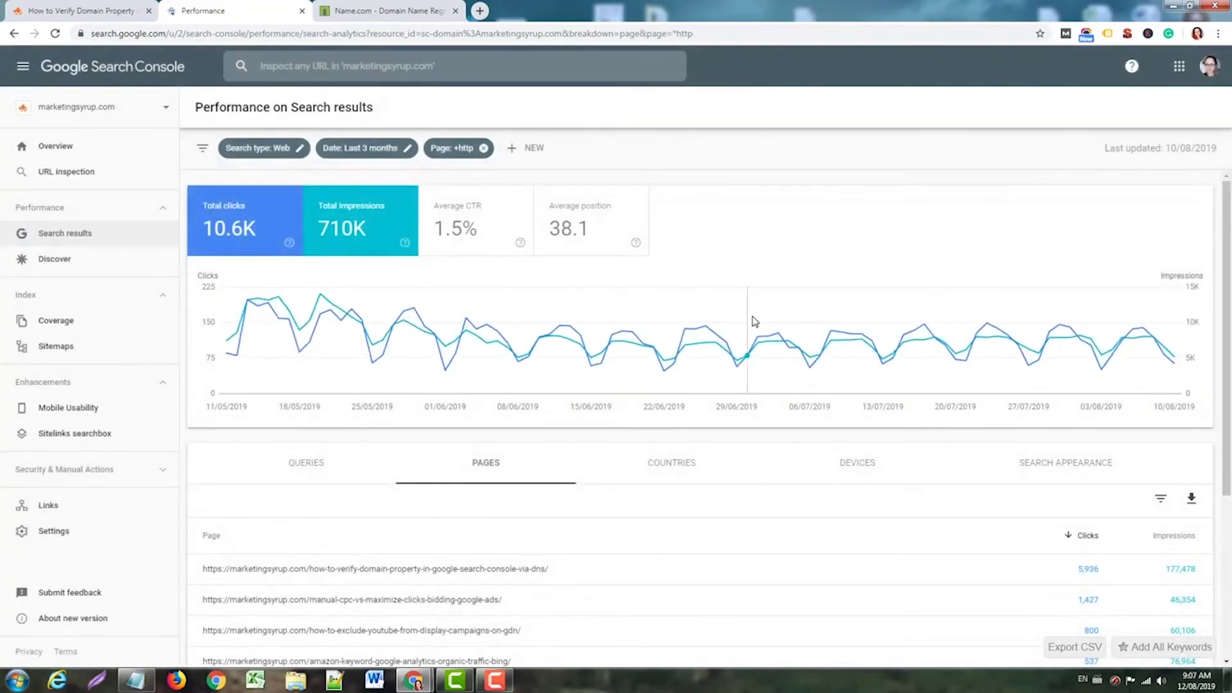
Step: Narrow the page filter to 'http:/' and select the top http page's path
scroll(755, 321, "down", 2)
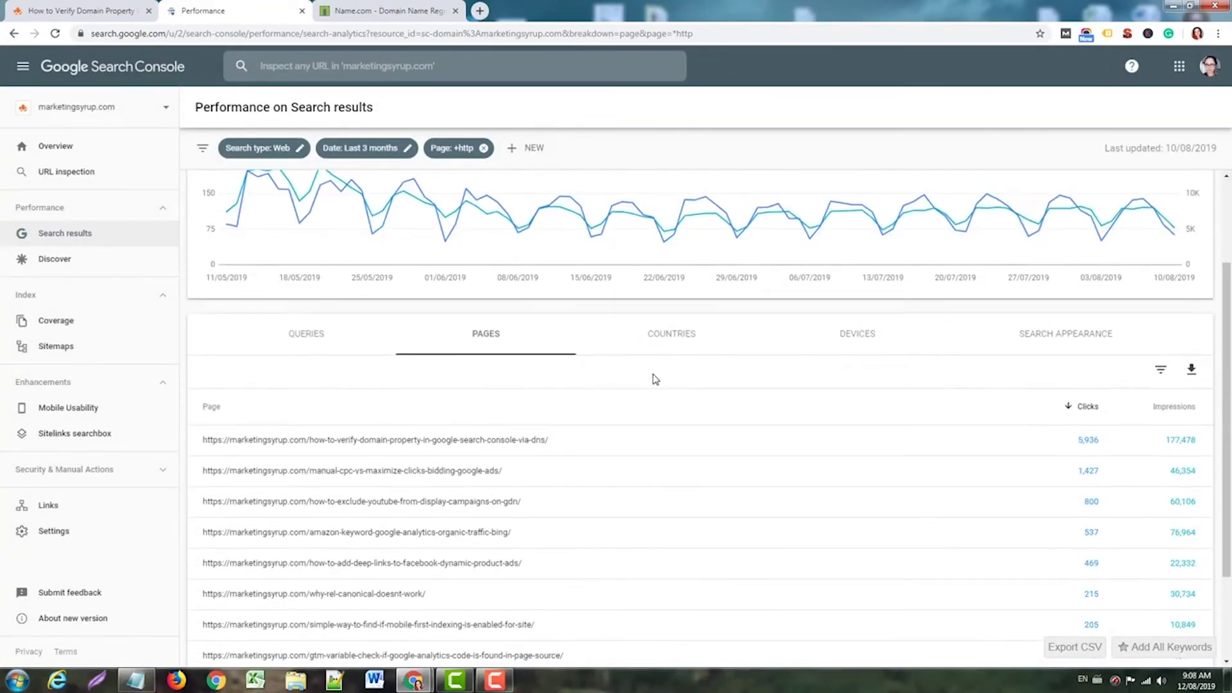
scroll(655, 379, "down", 2)
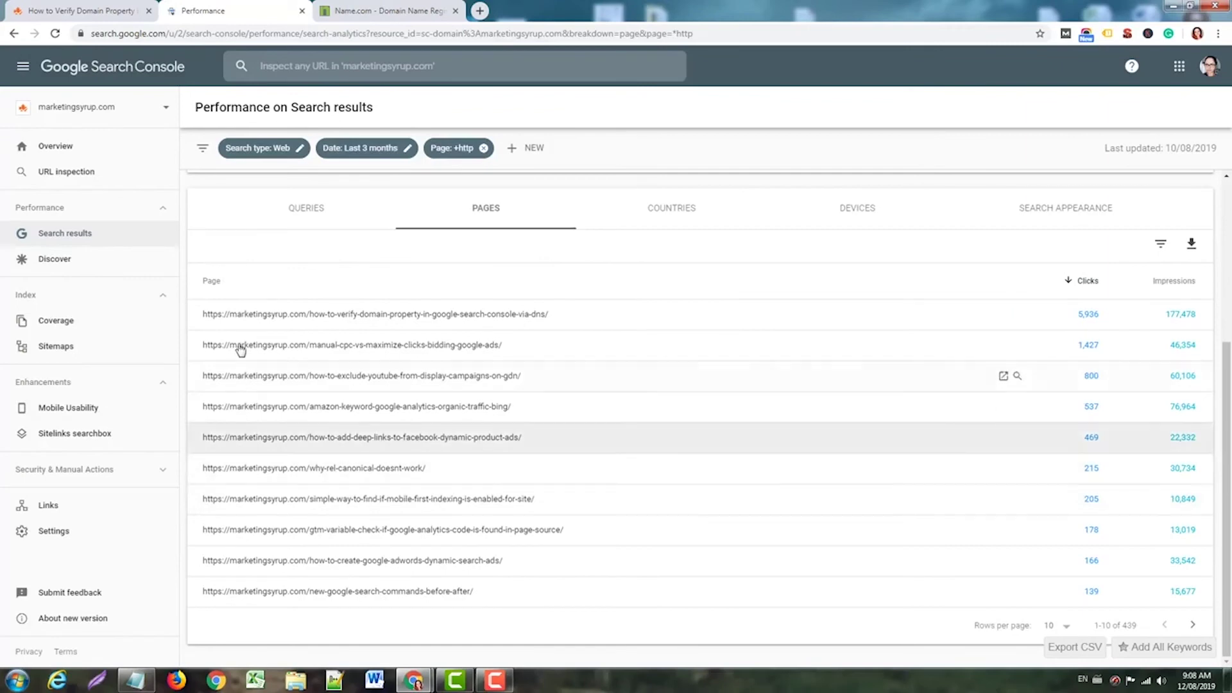
scroll(247, 344, "up", 4)
left_click(452, 148)
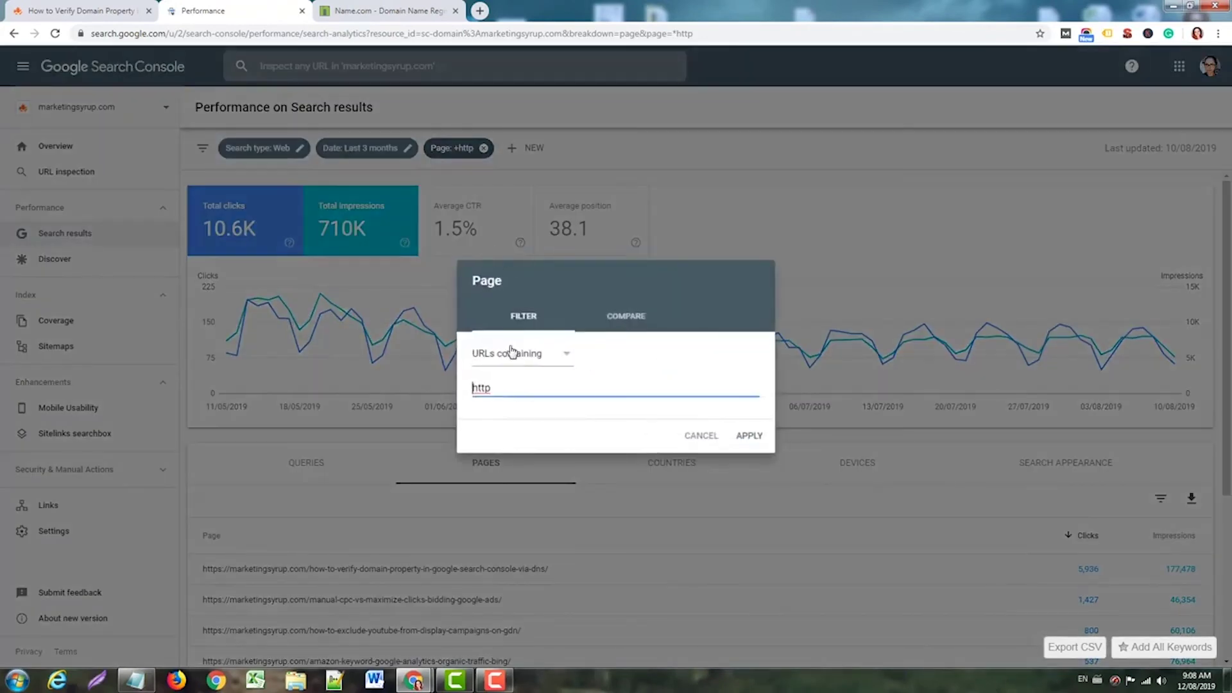
left_click(512, 387)
type(":/")
left_click(747, 437)
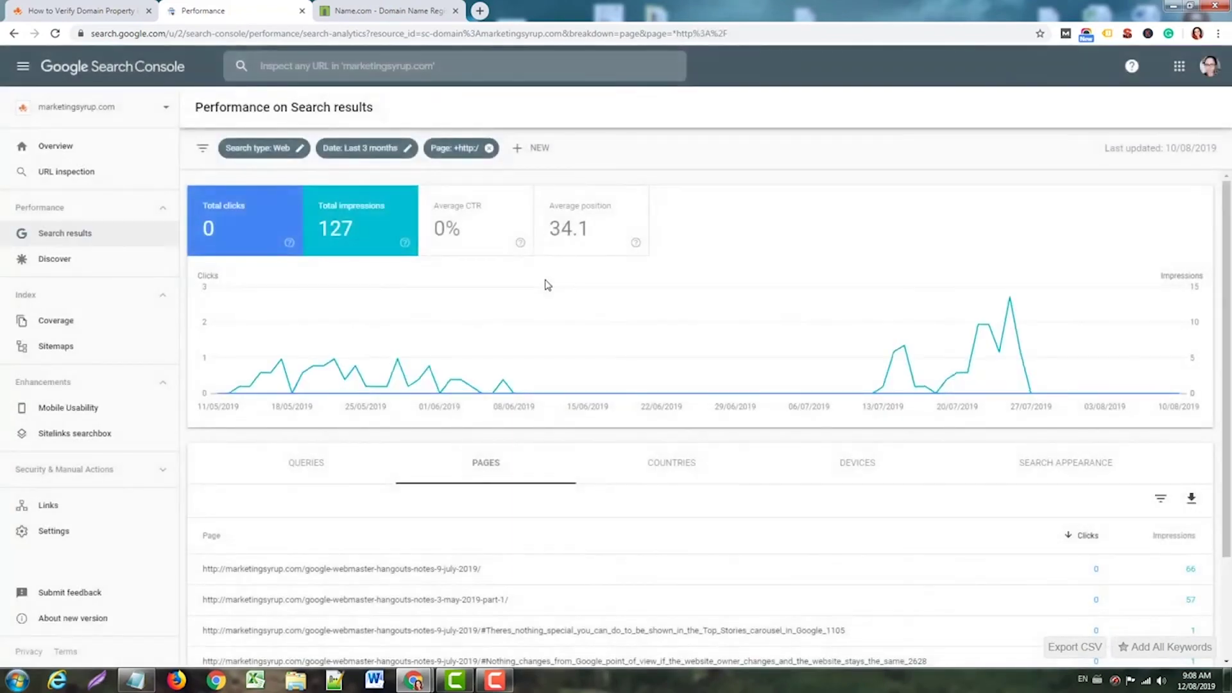
scroll(547, 283, "down", 1)
left_click_drag(483, 504, 303, 510)
key("ctrl+c")
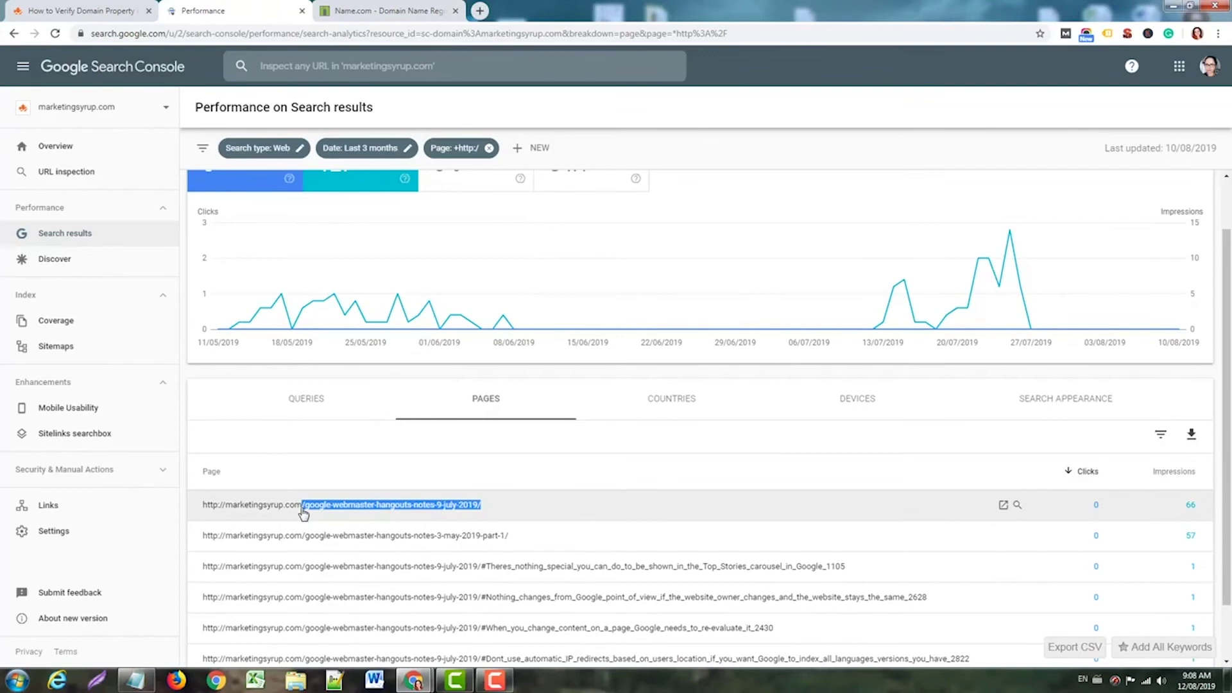
Step: Replace the page filter with /google-webmaster-hangouts-notes-9-july-2019/ and review its HTTPS and HTTP impressions
left_click(457, 148)
key("ctrl+v")
left_click(748, 435)
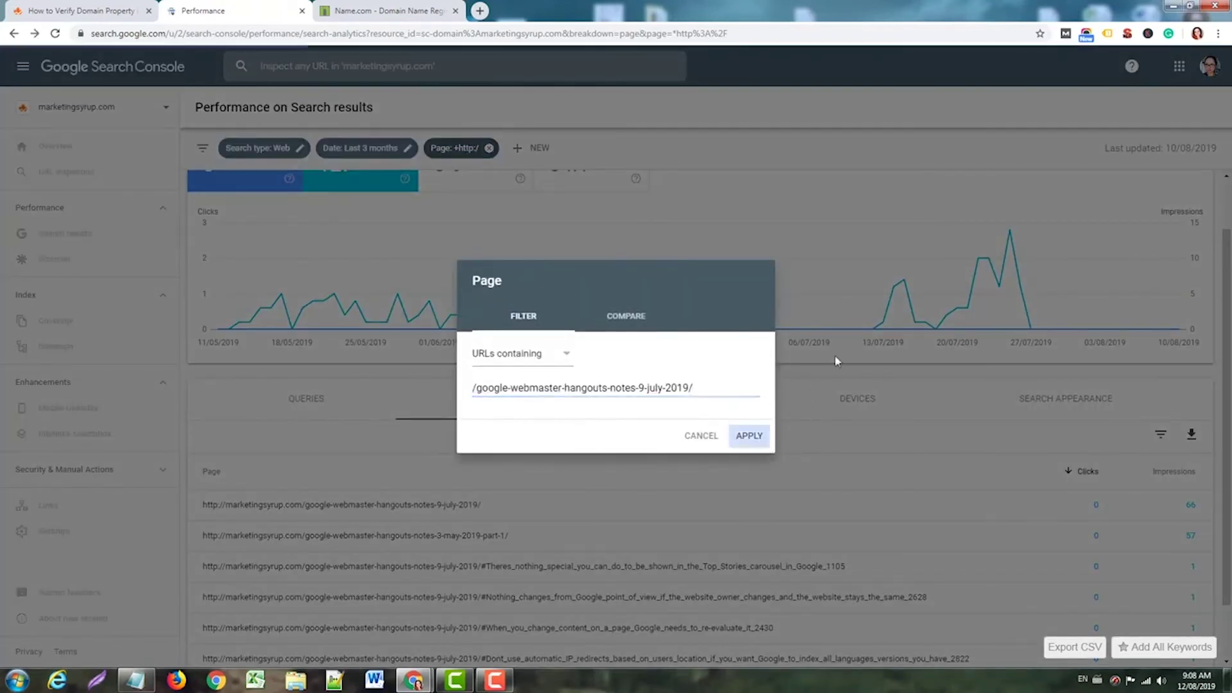
scroll(840, 328, "down", 1)
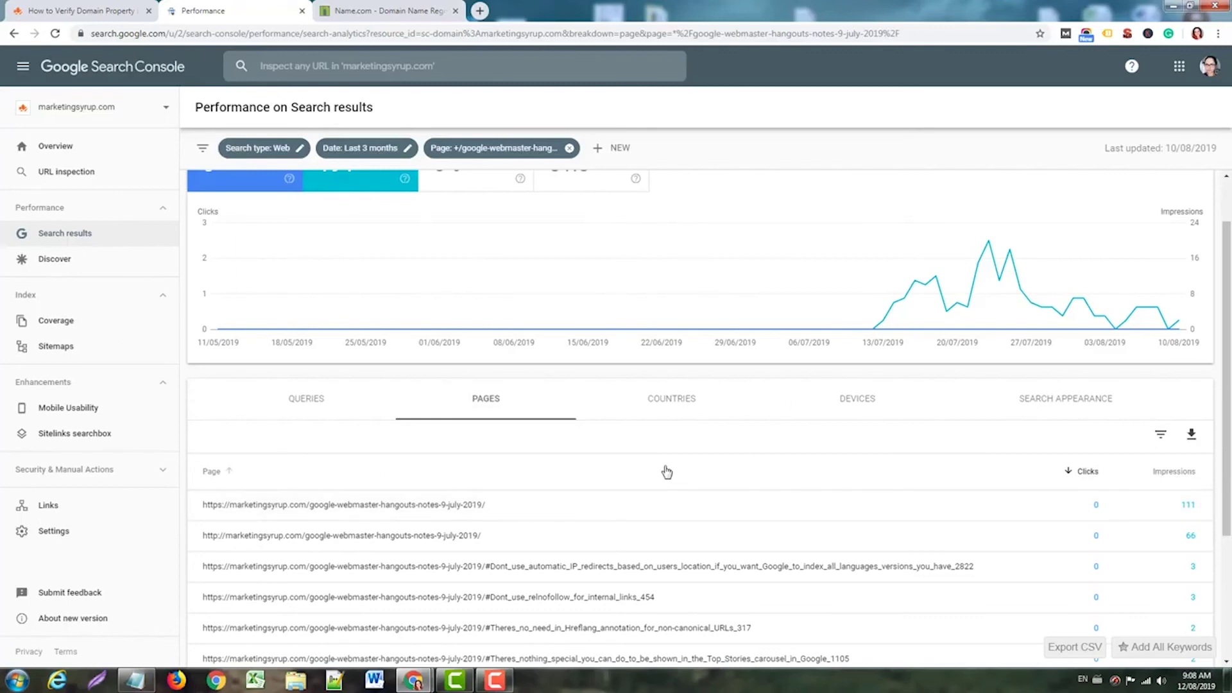
scroll(666, 470, "up", 1)
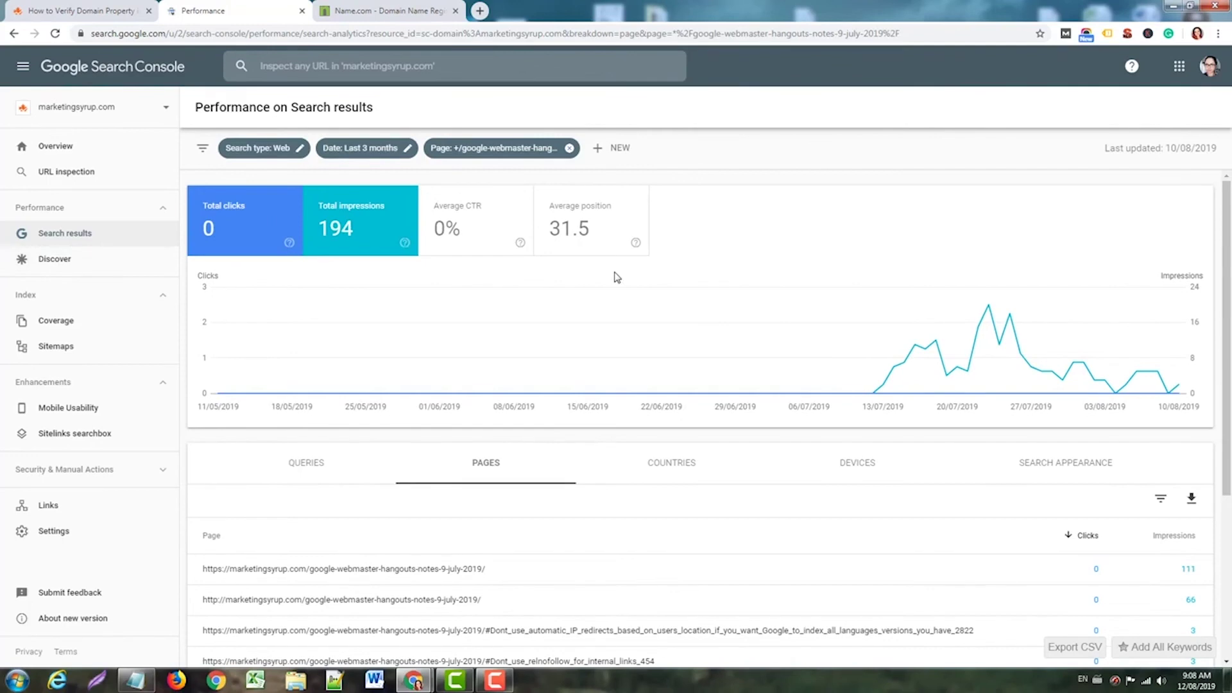
scroll(584, 269, "down", 2)
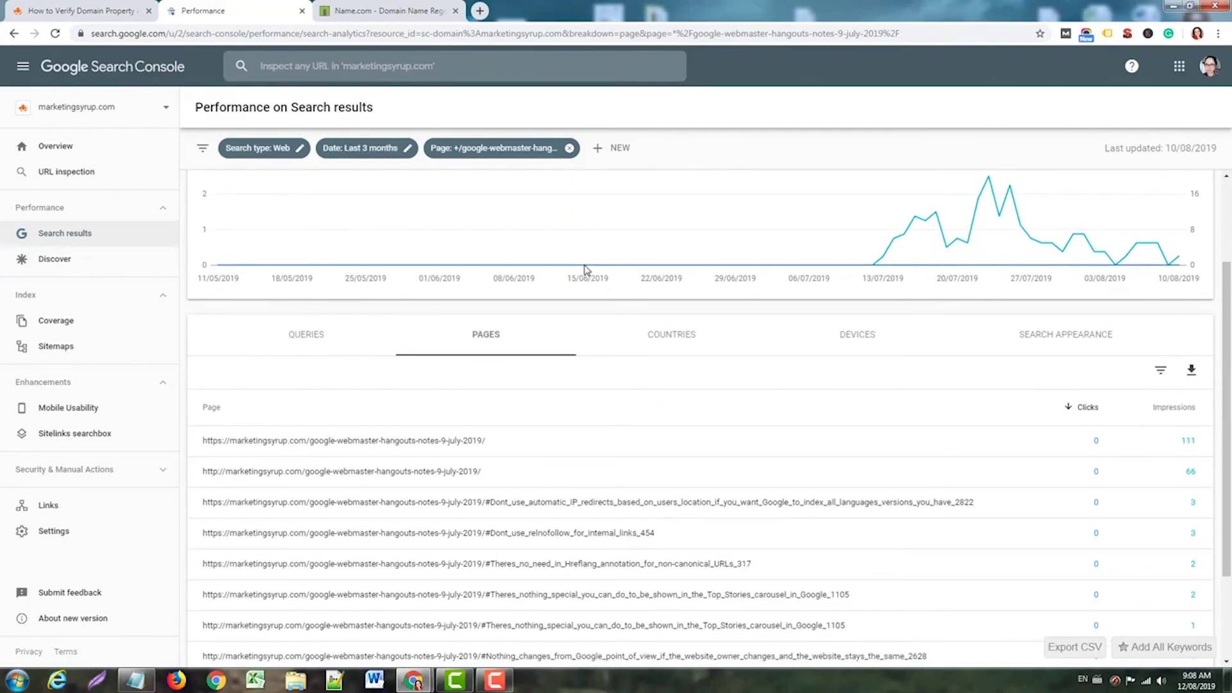
mouse_move(584, 270)
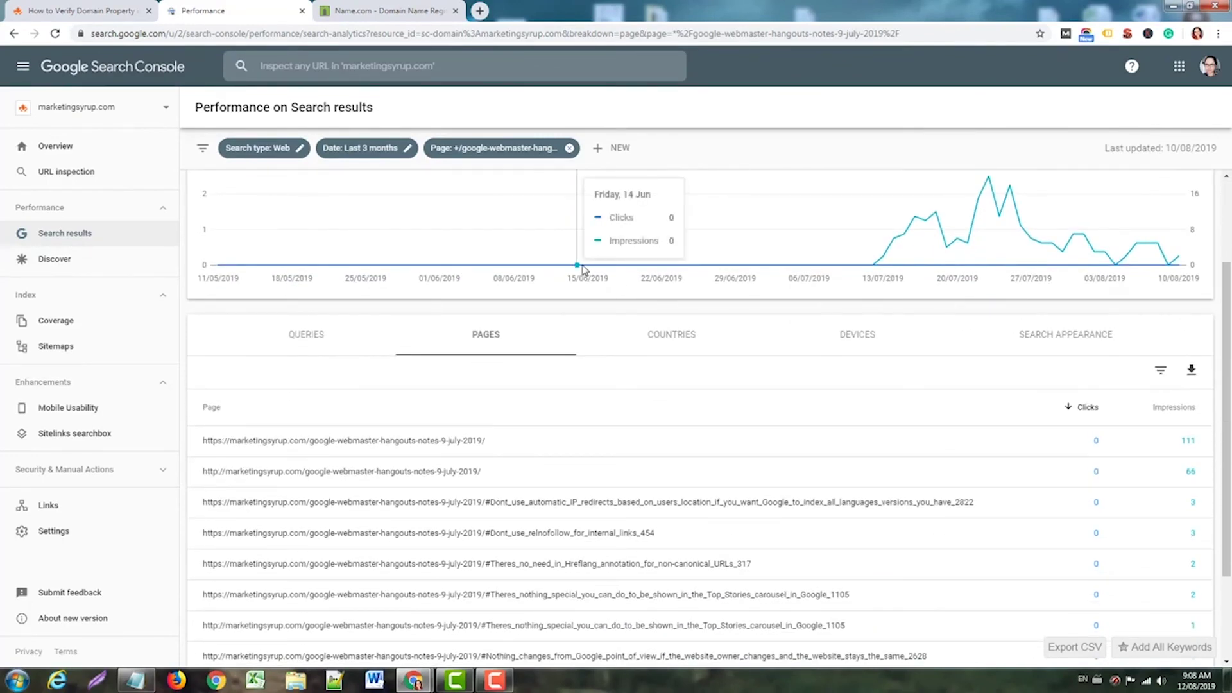